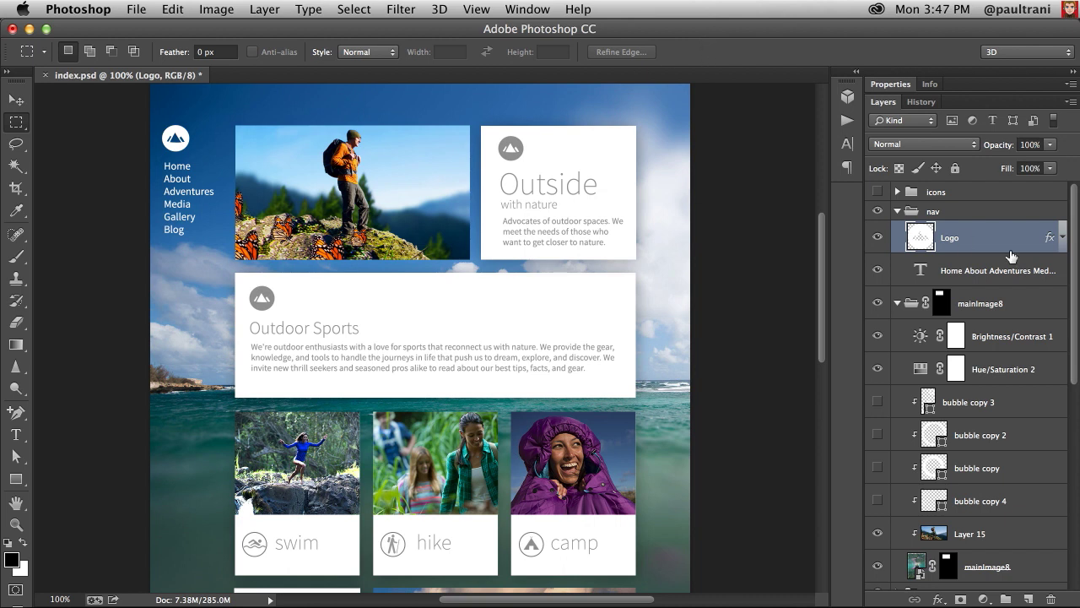
# Step: Copy the nav group's CSS and paste its .nav, .Logo and menu-text rules into Dreamweaver
pyautogui.click(943, 217)
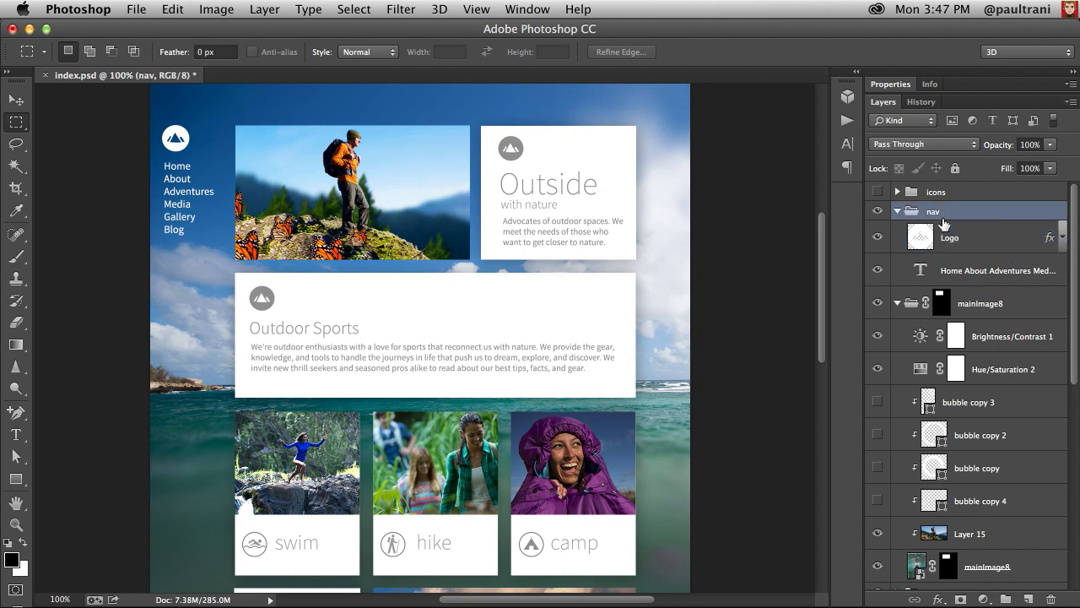
pyautogui.rightClick(956, 215)
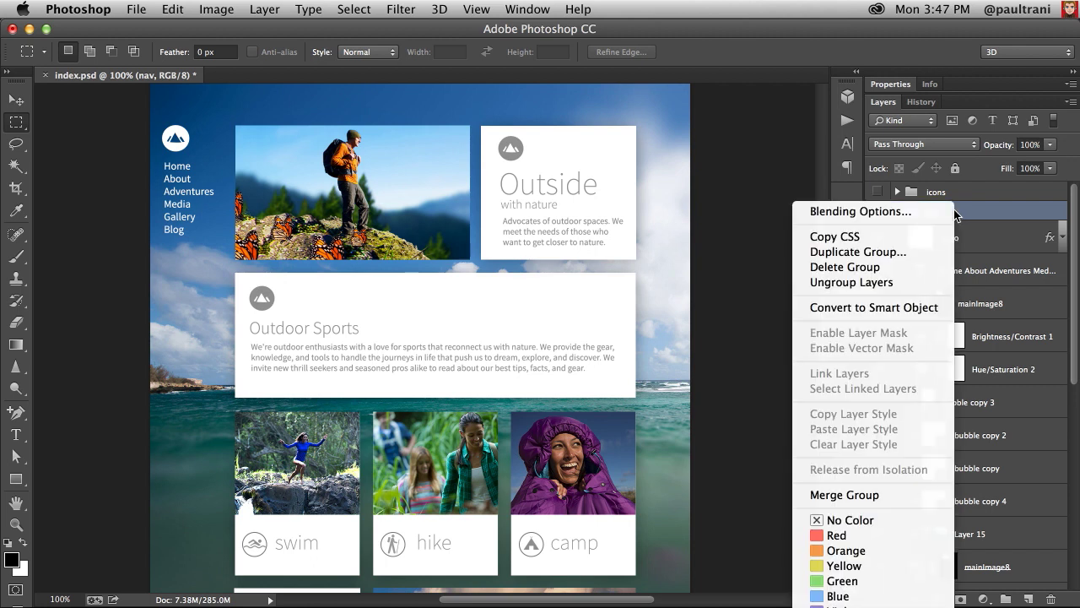
pyautogui.click(893, 238)
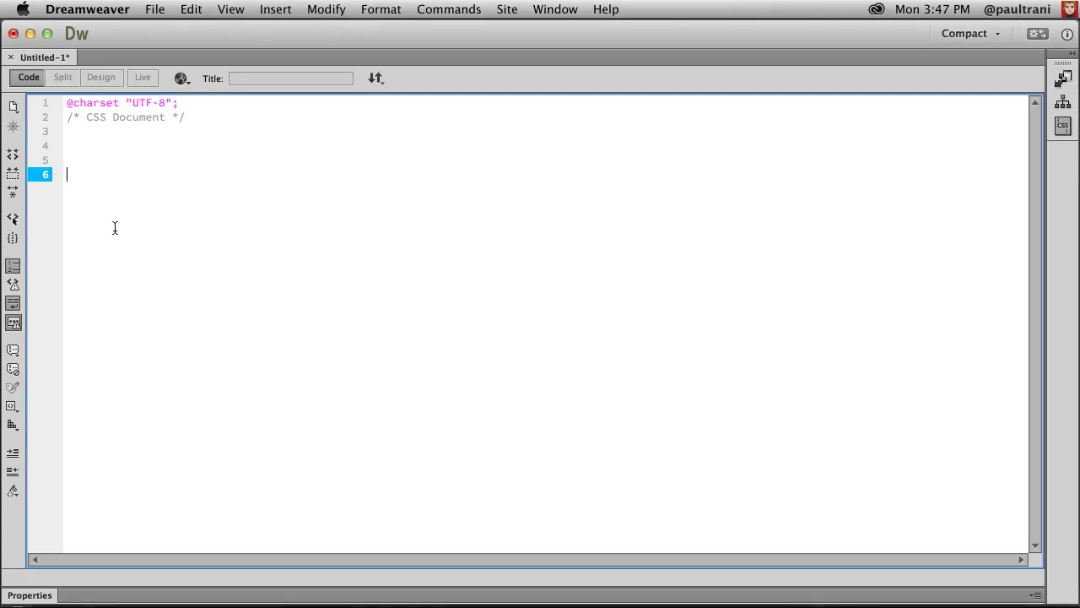
pyautogui.rightClick(110, 200)
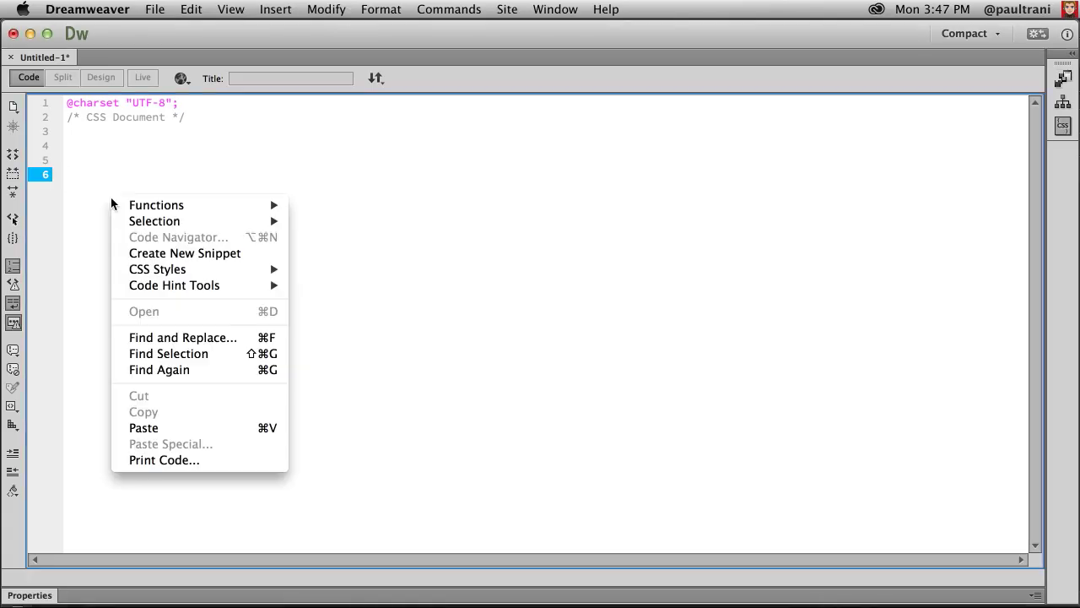
pyautogui.click(140, 427)
pyautogui.scroll(1, 112, 236)
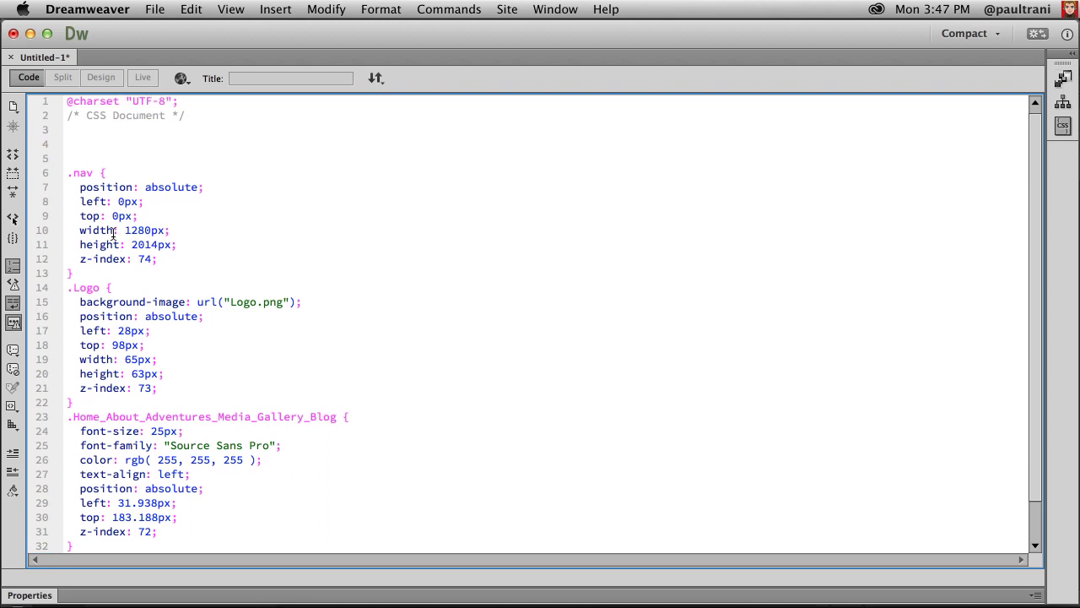
# Step: Rename the Logo layer to Logo.png
pyautogui.click(29, 34)
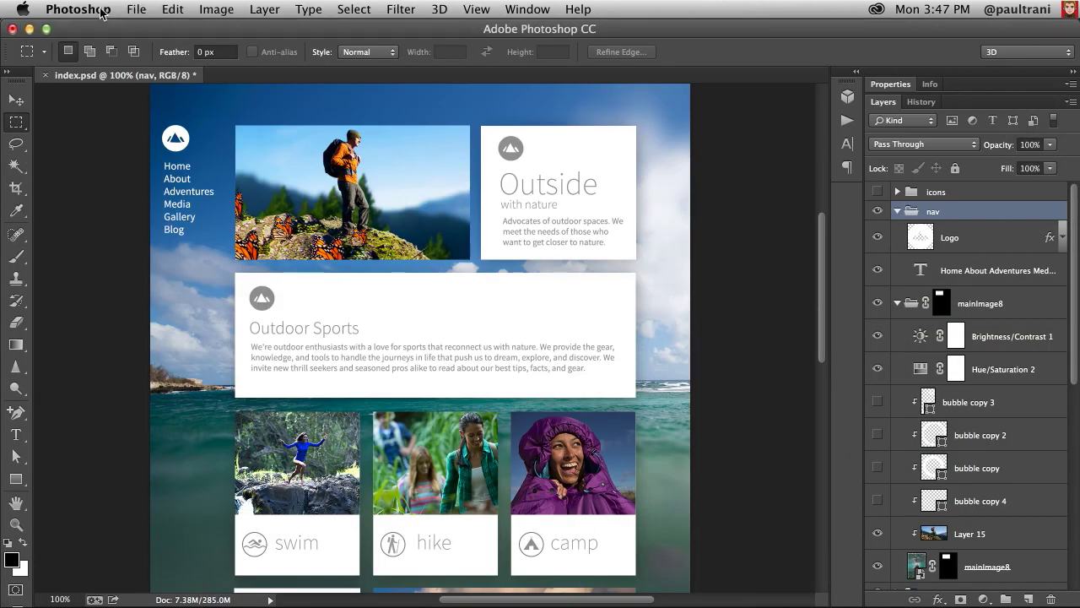
pyautogui.click(947, 240)
pyautogui.doubleClick(947, 240)
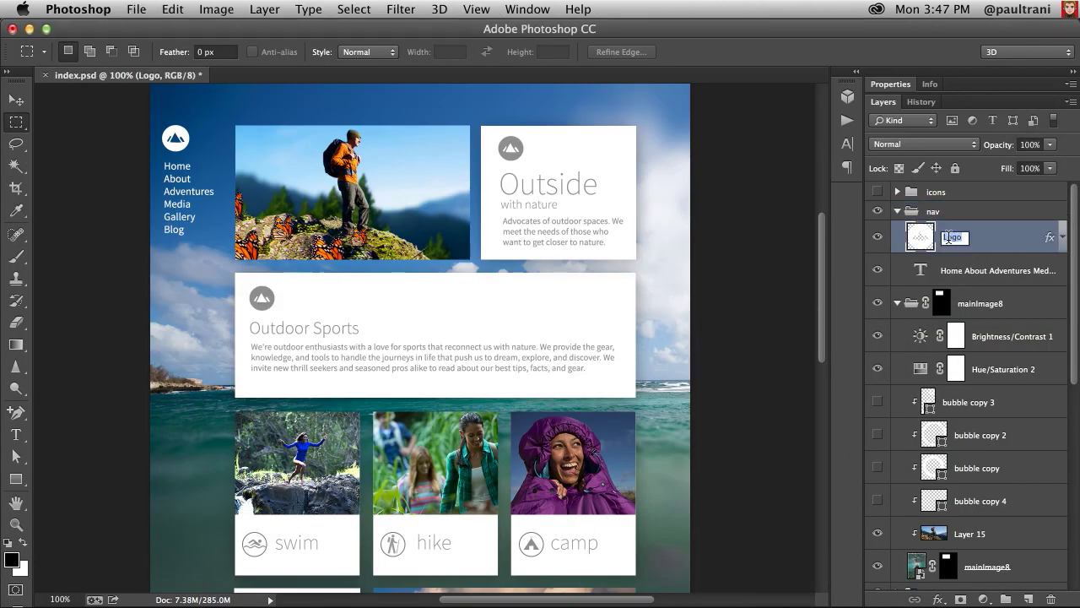
pyautogui.write('.png')
pyautogui.press('Return')
# Step: Turn on File > Generate > Image Assets so layers export automatically
pyautogui.click(136, 10)
pyautogui.moveTo(188, 248)
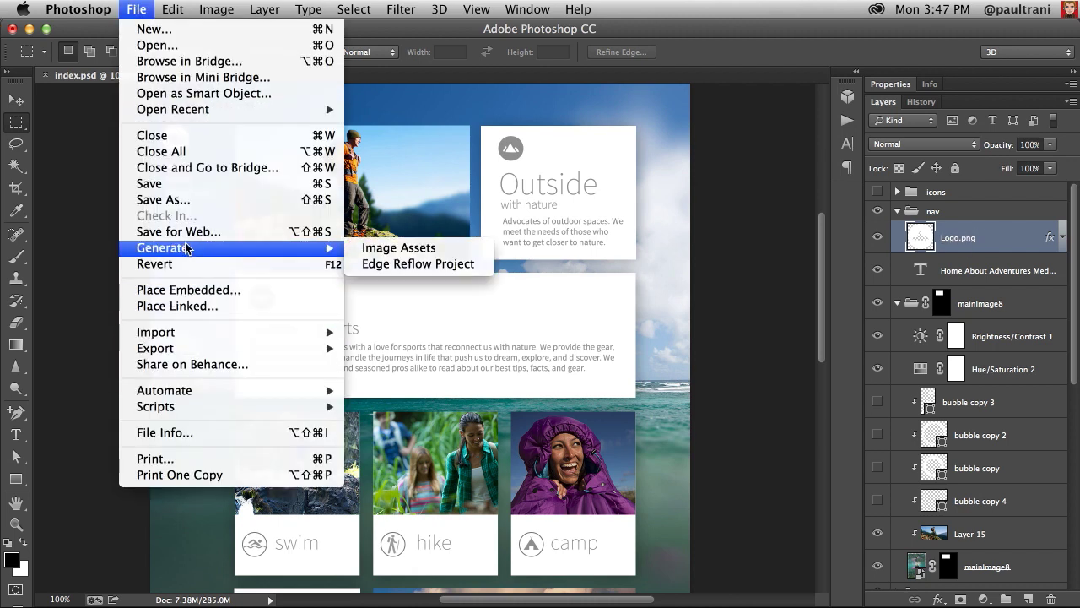
pyautogui.click(391, 248)
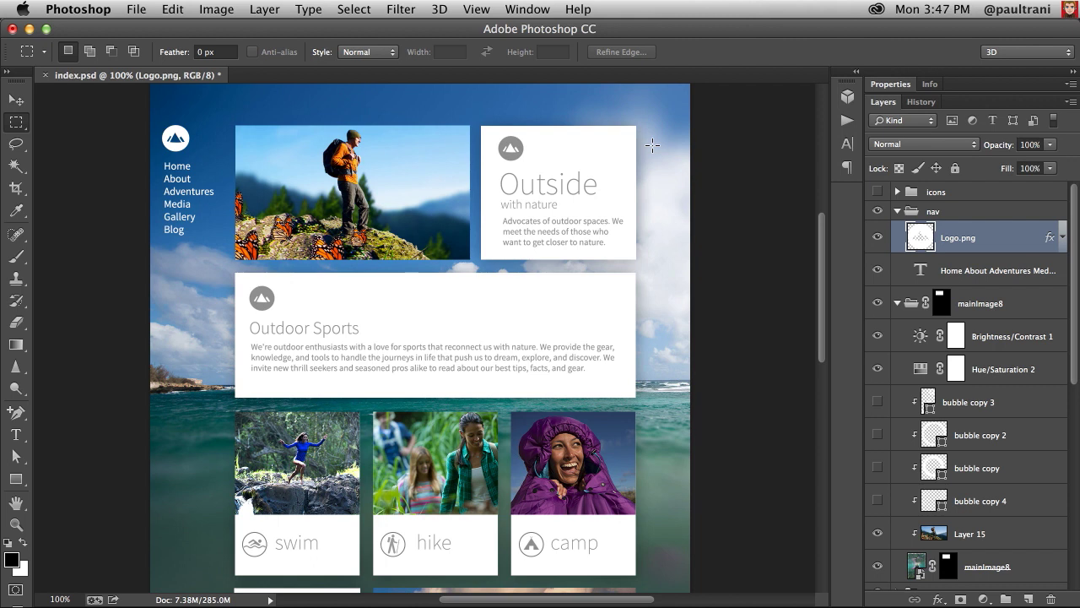
pyautogui.click(30, 30)
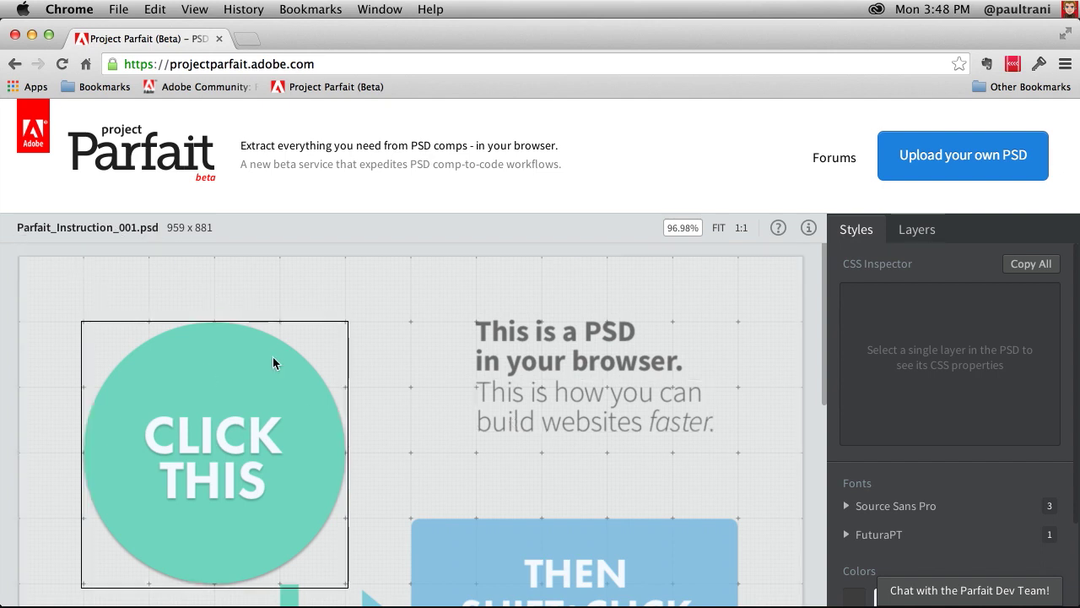
# Step: Select the teal CLICK THIS circle and highlight its CSS (#7ddac5, 50% radius, 325px)
pyautogui.scroll(-2, 273, 362)
pyautogui.click(172, 459)
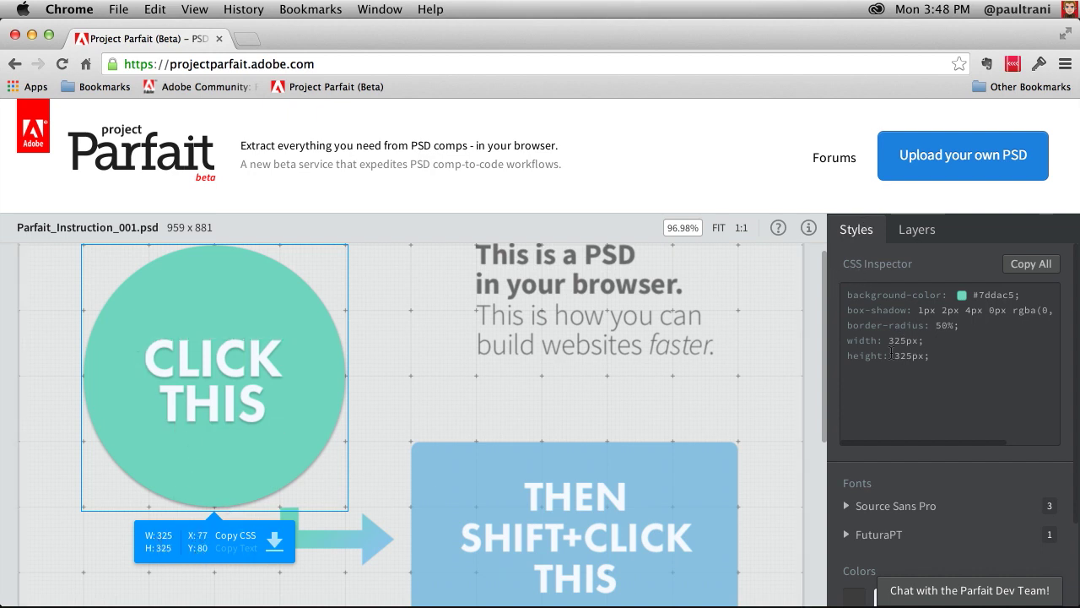
pyautogui.moveTo(957, 362); pyautogui.dragTo(846, 291)
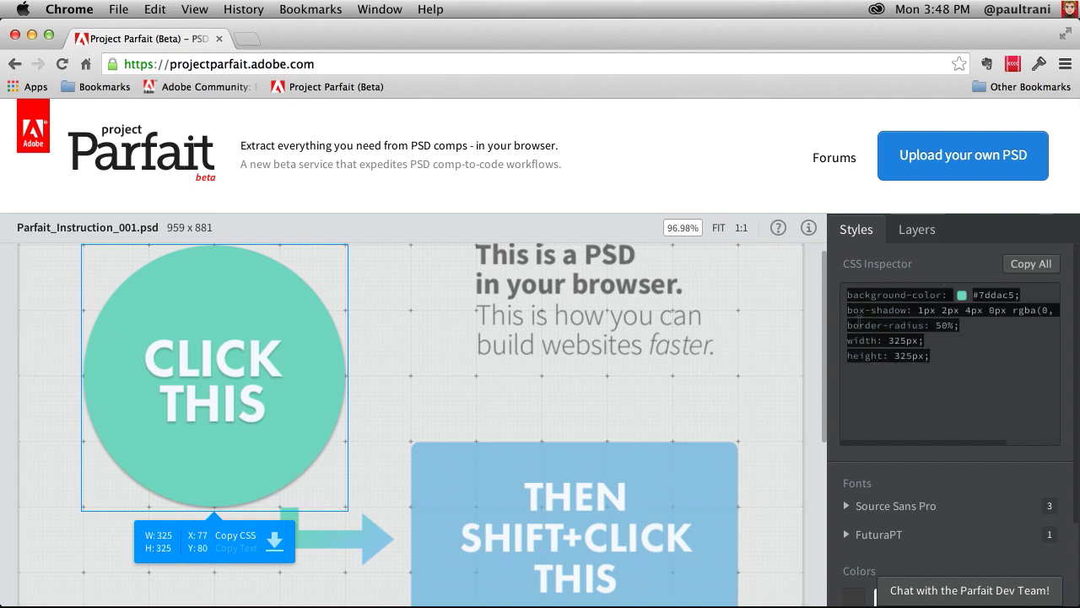
pyautogui.scroll(-2, 894, 354)
# Step: Check the RGB values of the blue, white and teal document colours
pyautogui.scroll(-2, 884, 338)
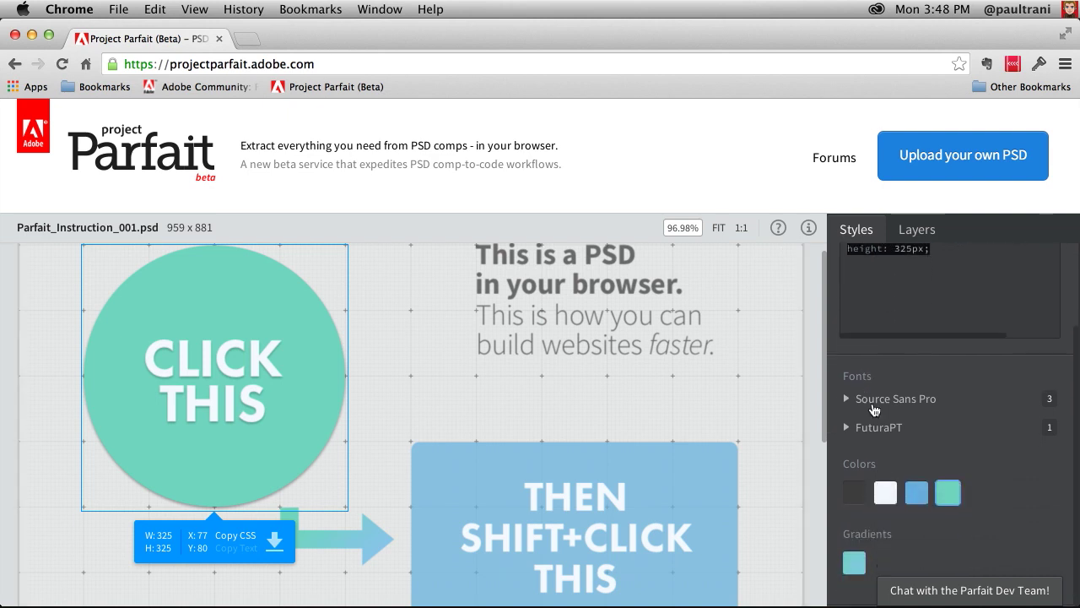
pyautogui.click(917, 496)
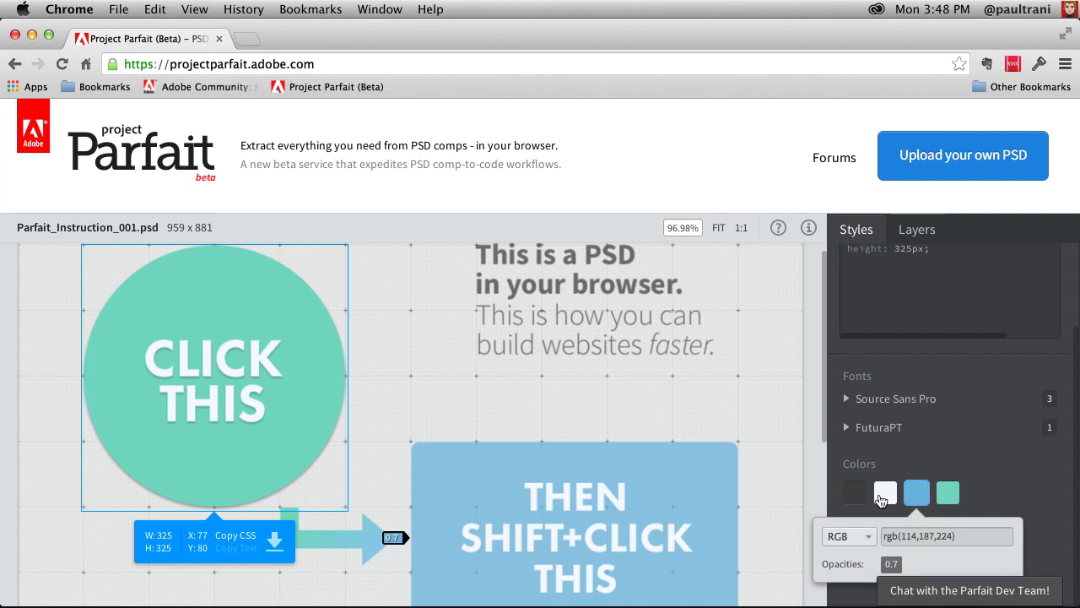
pyautogui.click(882, 498)
pyautogui.click(919, 498)
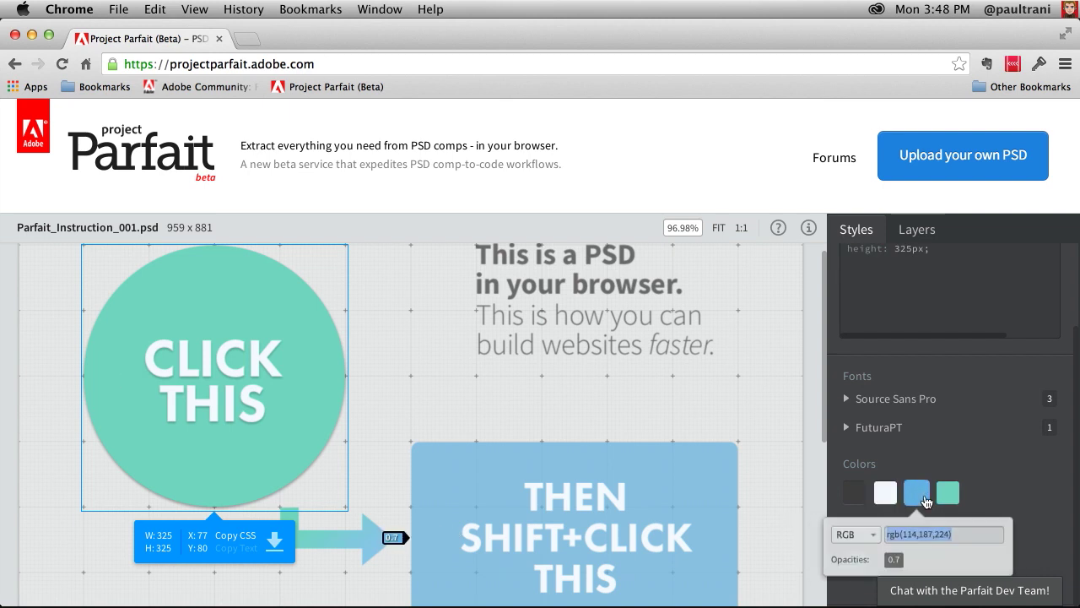
pyautogui.click(886, 497)
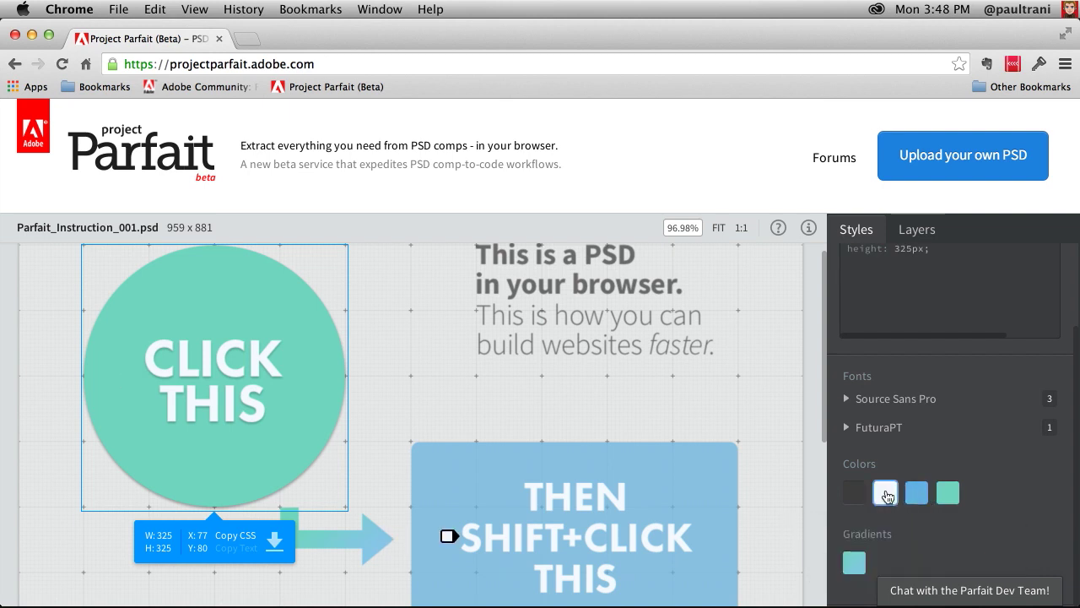
pyautogui.click(945, 496)
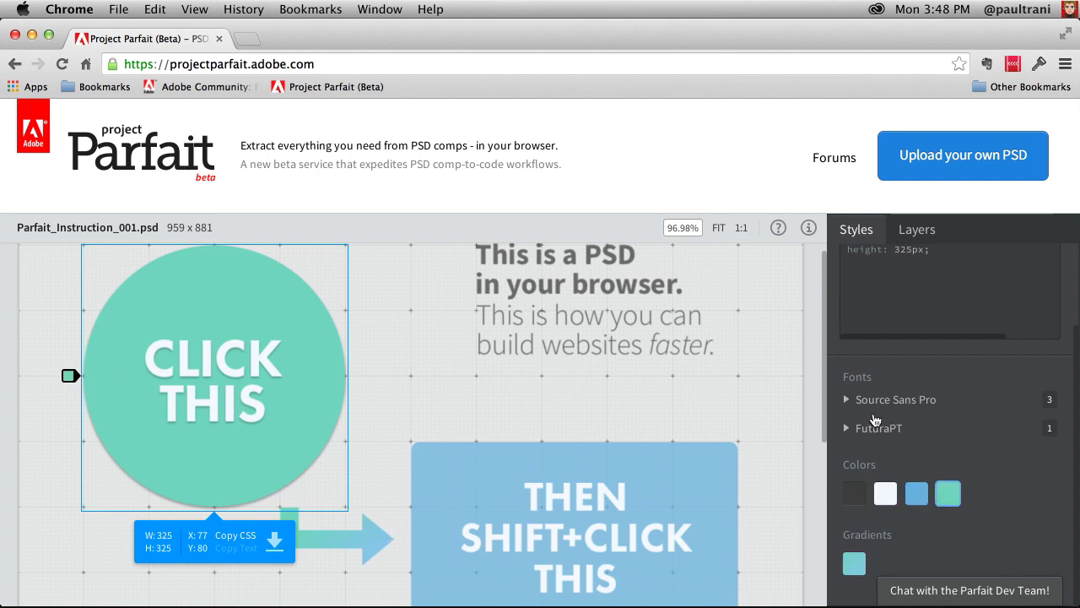
# Step: Expand Source Sans Pro under Fonts and view the Light 36px style's CSS
pyautogui.click(847, 402)
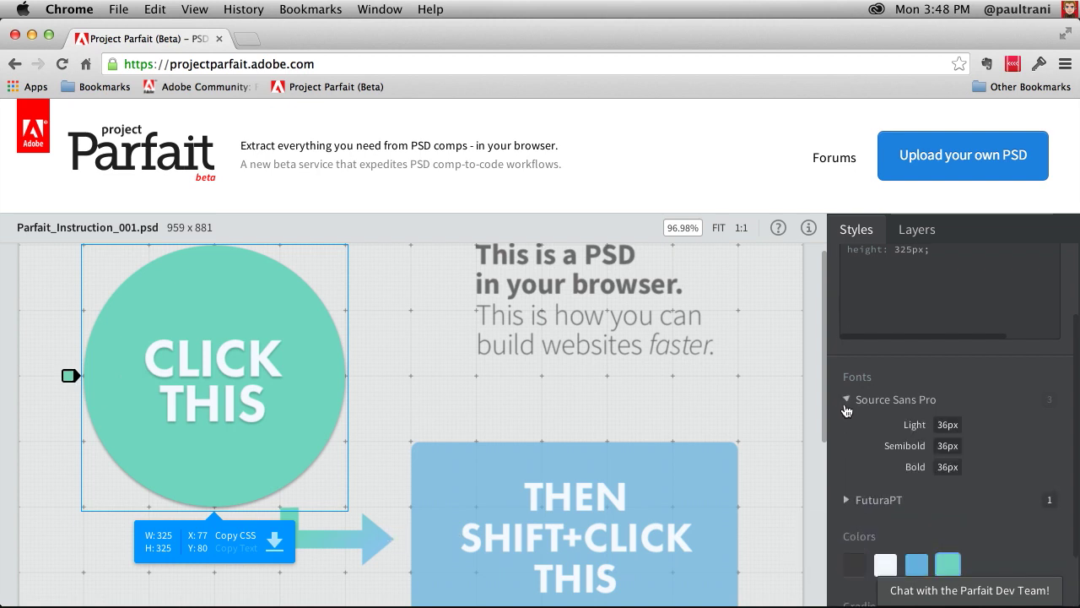
pyautogui.click(897, 400)
pyautogui.click(882, 408)
pyautogui.click(947, 426)
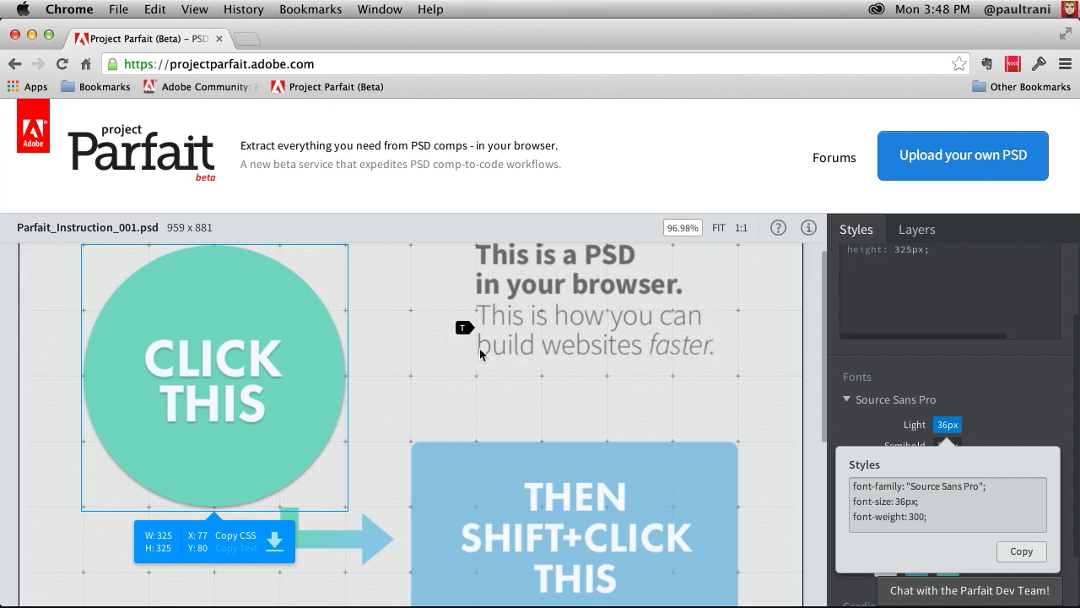
pyautogui.click(207, 476)
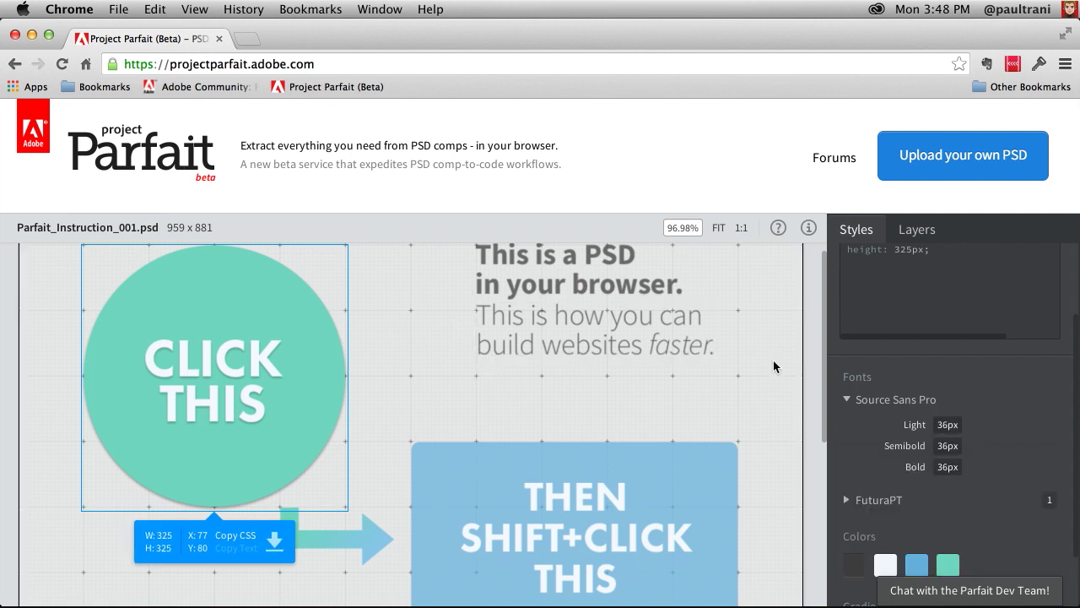
# Step: Measure the circle-to-blue-box gap, then copy all of the teal circle's CSS
pyautogui.keyDown('shift'); pyautogui.click(456, 465); pyautogui.keyUp('shift')
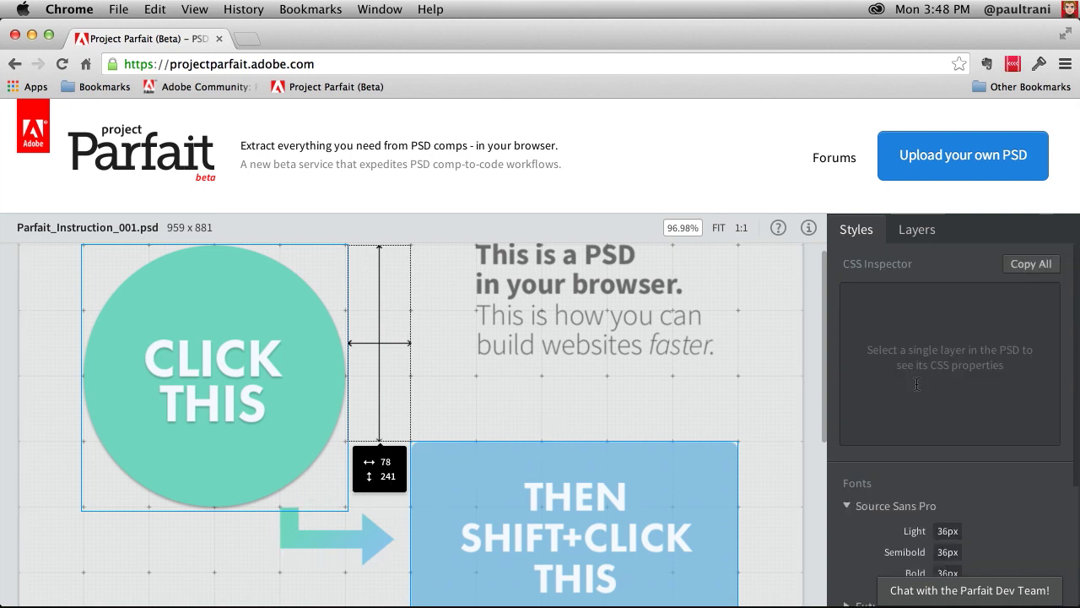
pyautogui.click(284, 452)
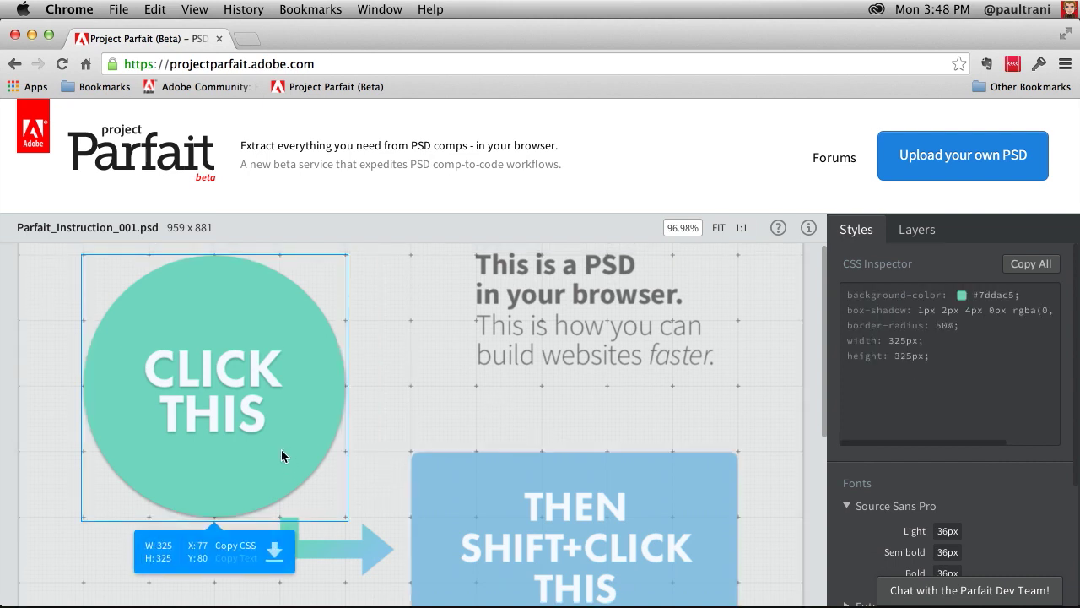
pyautogui.click(1031, 265)
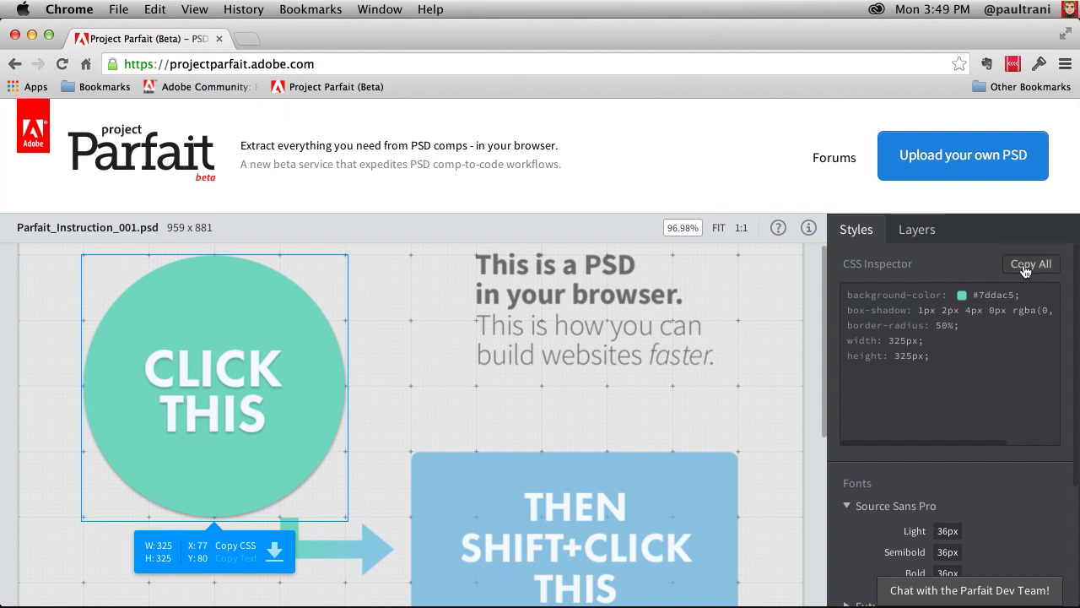
pyautogui.click(223, 549)
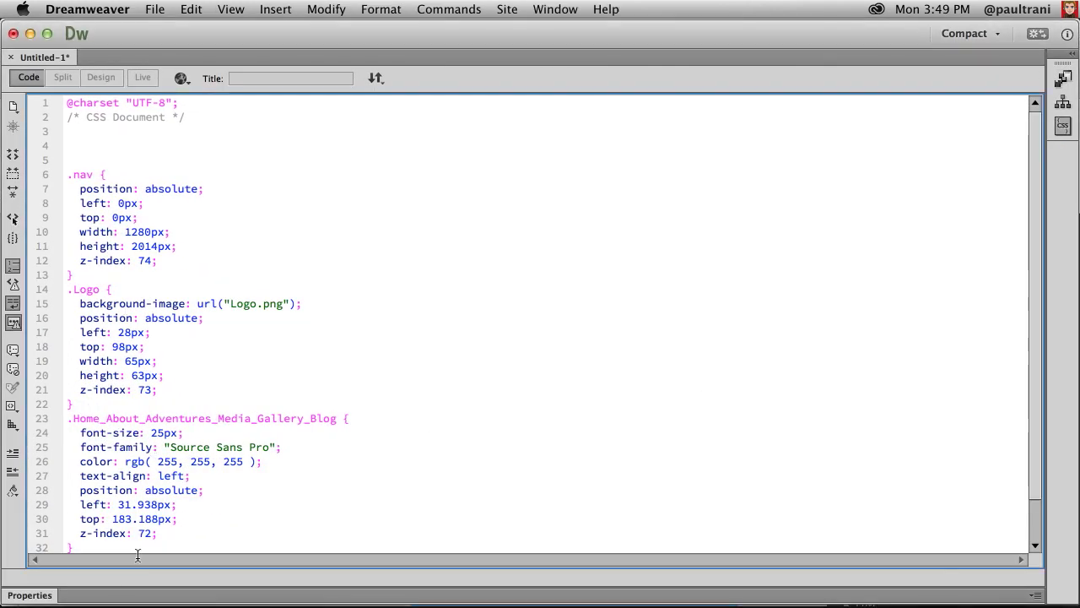
# Step: Replace the nav rules on lines 5–32 with the circle's CSS, then return to Parfait
pyautogui.moveTo(99, 543); pyautogui.dragTo(59, 160)
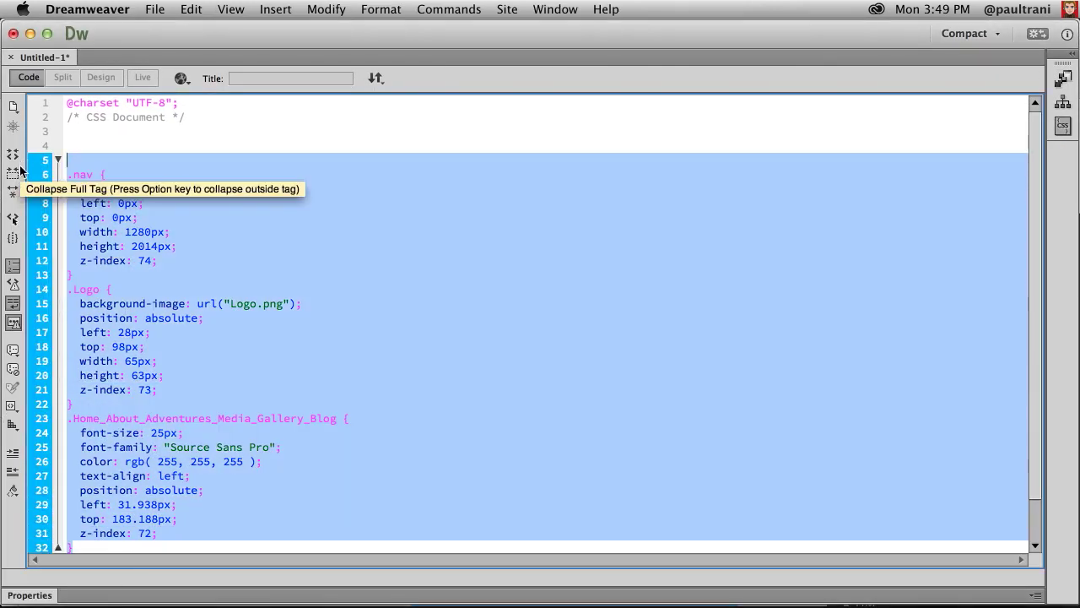
pyautogui.click(19, 170)
pyautogui.press('super+z')
pyautogui.click(412, 388)
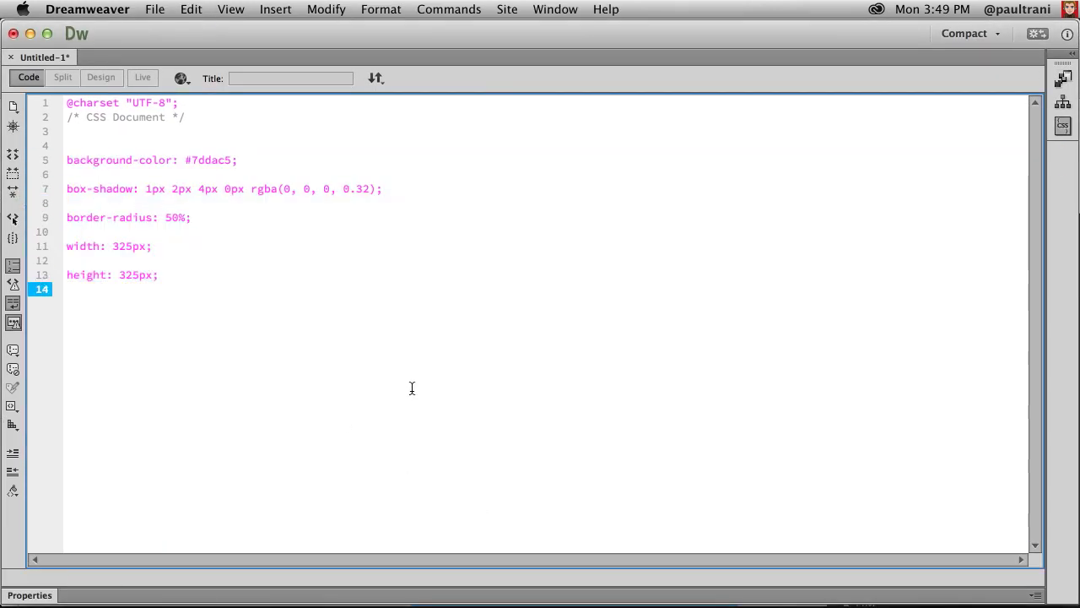
pyautogui.click(30, 34)
pyautogui.click(127, 314)
# Step: Choose Upload your own PSD and focus the Password field of the Adobe sign-in form
pyautogui.scroll(2, 133, 319)
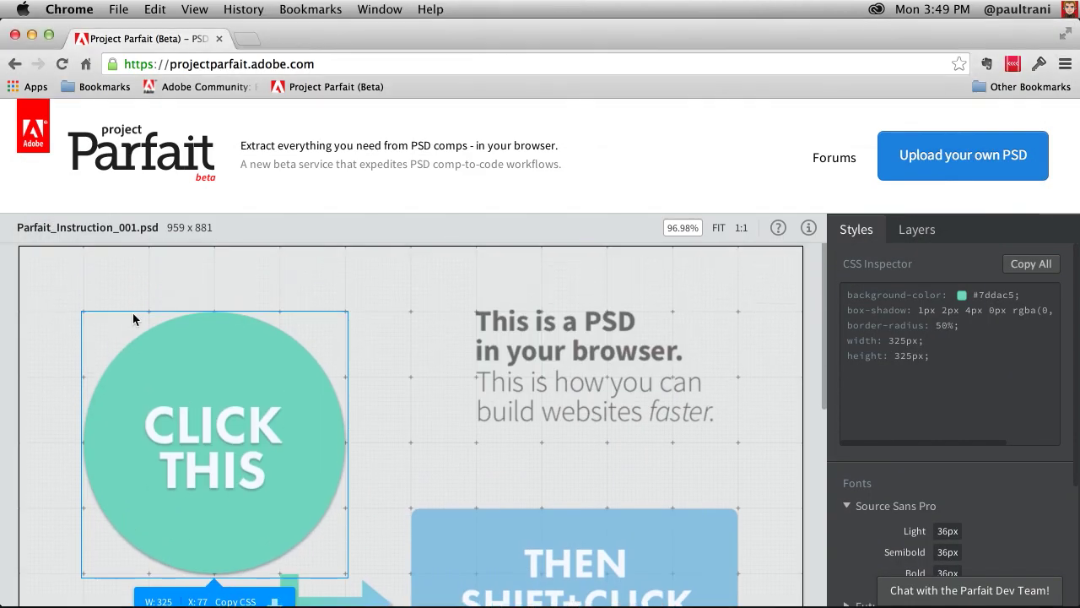
pyautogui.scroll(-3, 452, 325)
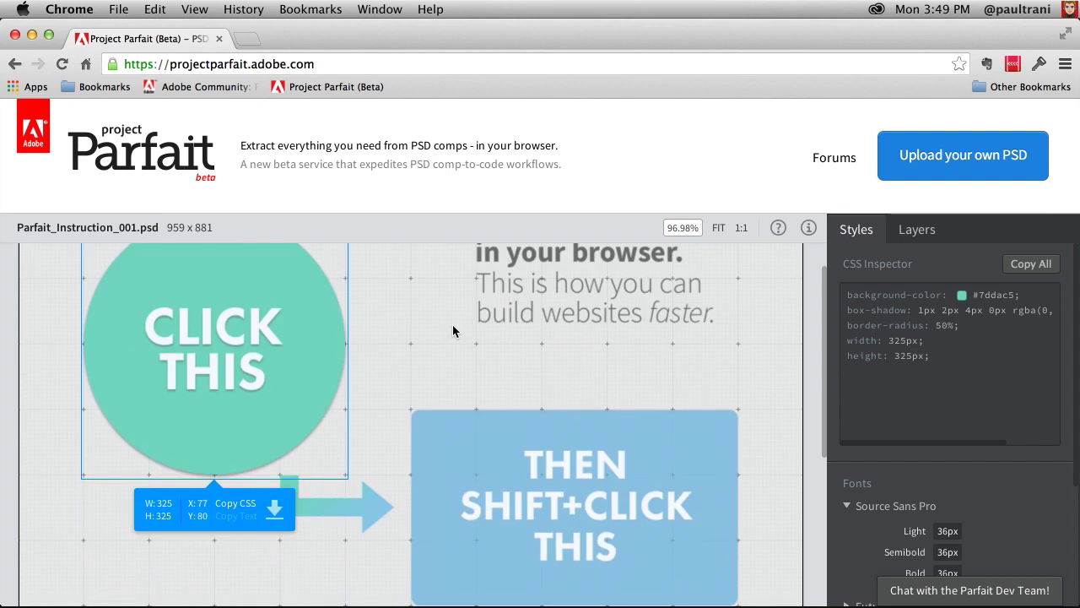
pyautogui.scroll(-1, 453, 324)
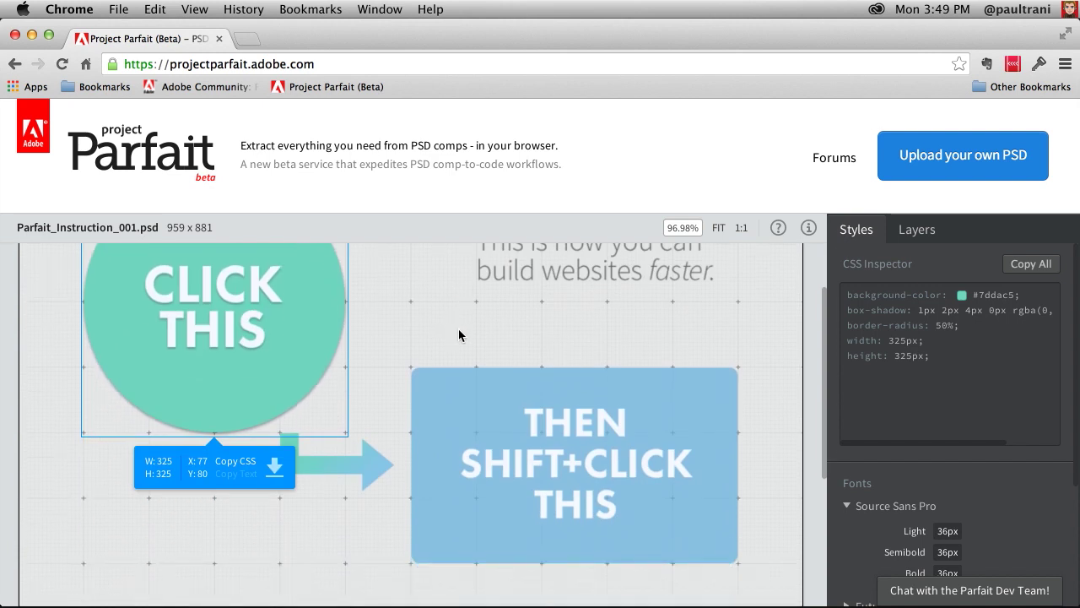
pyautogui.click(976, 154)
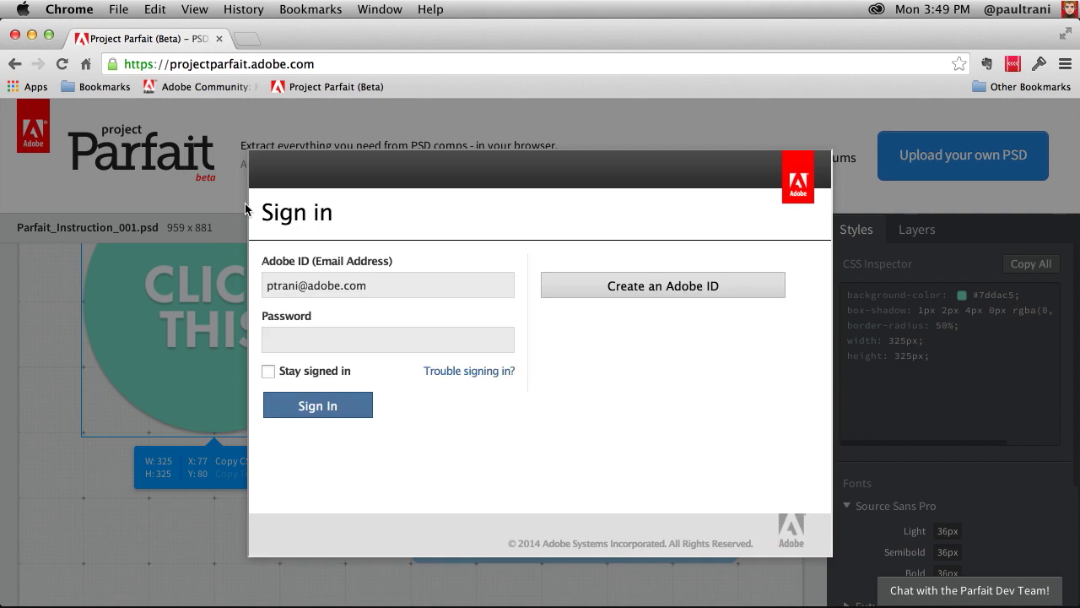
pyautogui.click(292, 337)
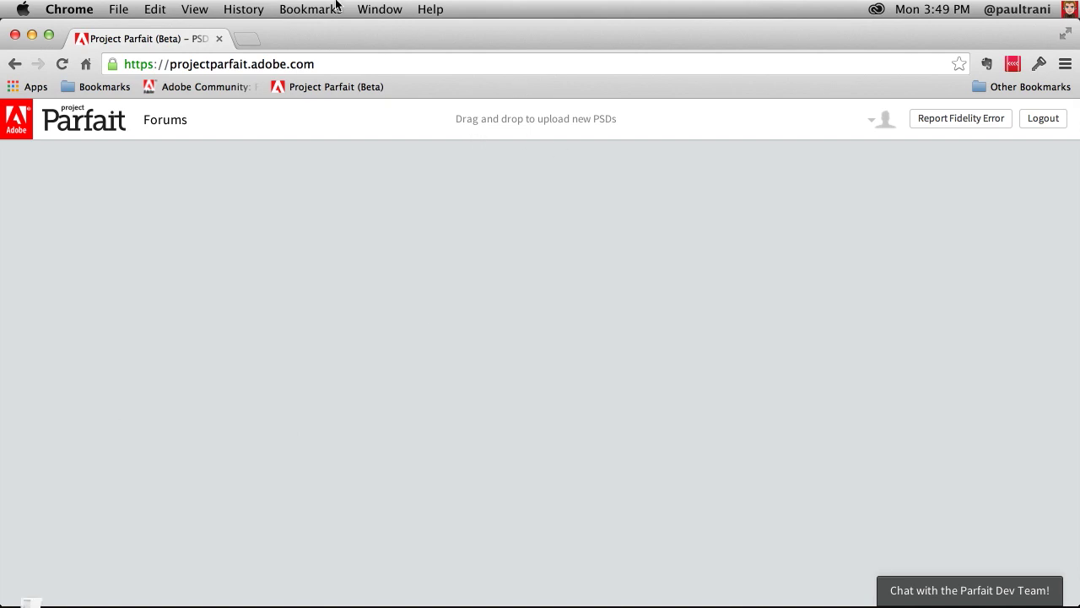
# Step: Drag index.psd from Finder onto Parfait and open the processed 1280 x 2014 layout
pyautogui.press('super+Tab')
pyautogui.moveTo(432, 207); pyautogui.dragTo(662, 365)
pyautogui.click(706, 243)
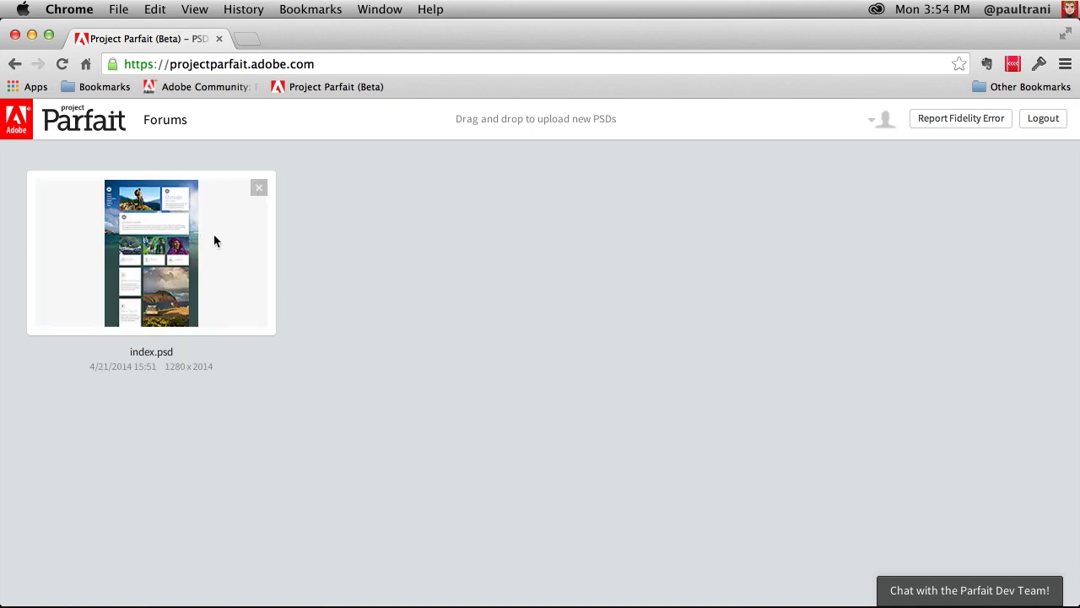
pyautogui.click(214, 234)
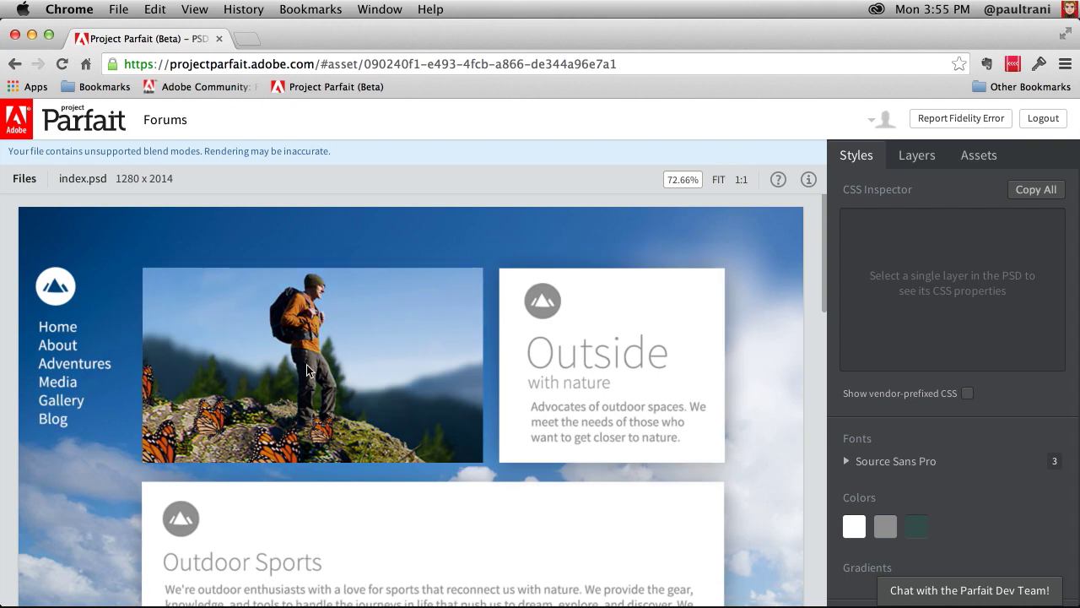
# Step: Inspect the hiker photo's 556 x 318 px CSS and the nav layer, then show Assets
pyautogui.click(337, 287)
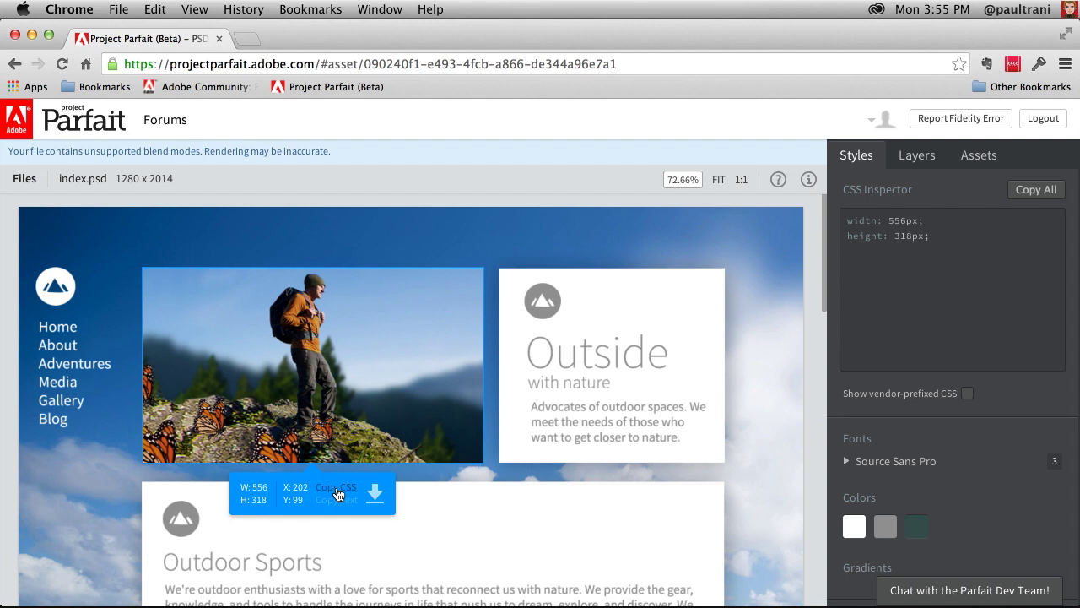
pyautogui.click(911, 163)
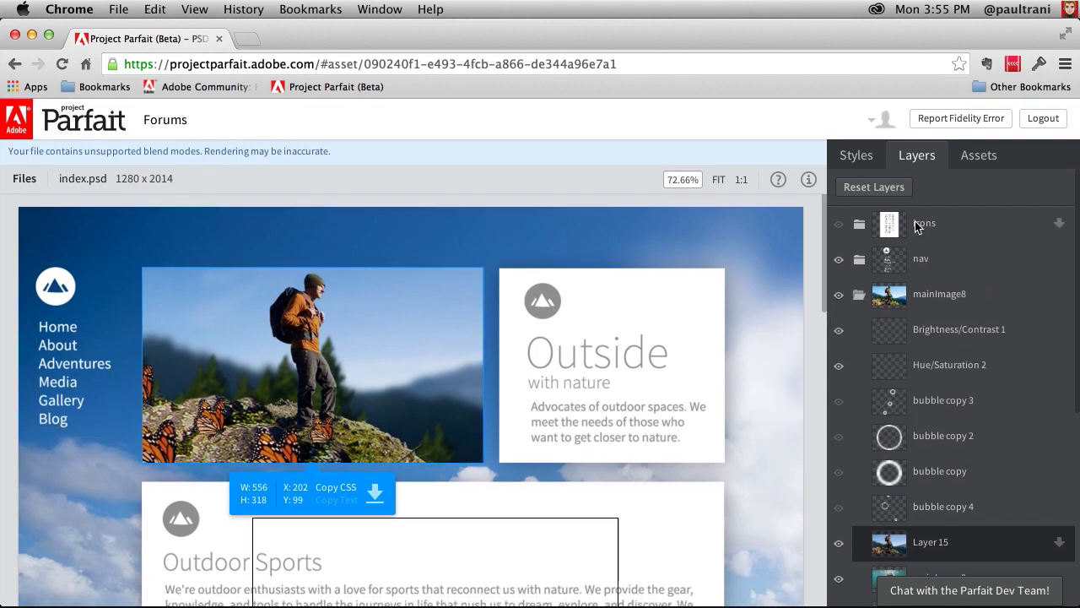
pyautogui.scroll(-1, 924, 261)
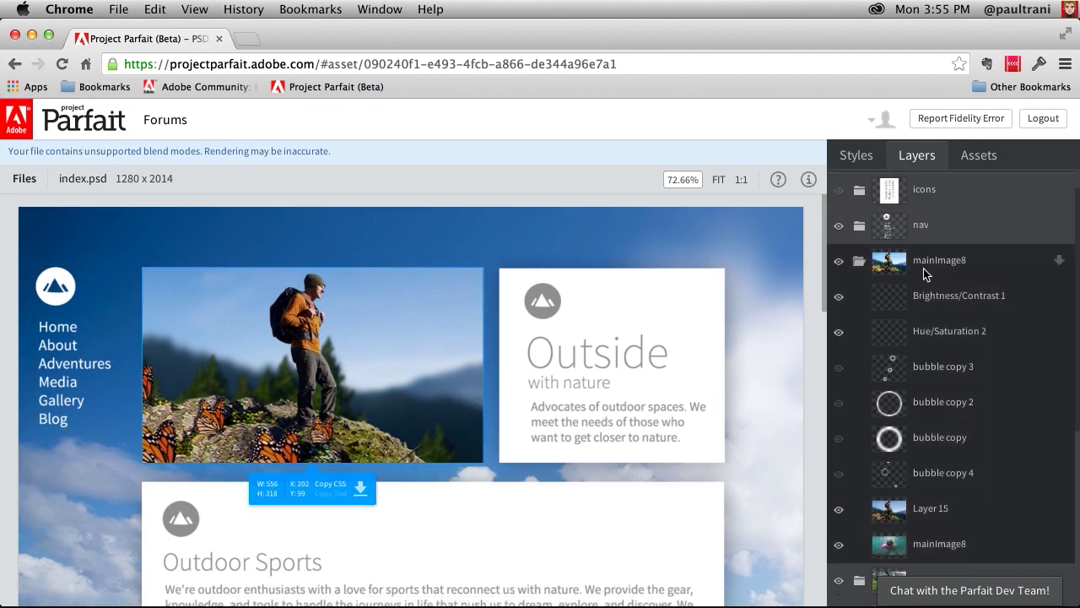
pyautogui.click(919, 231)
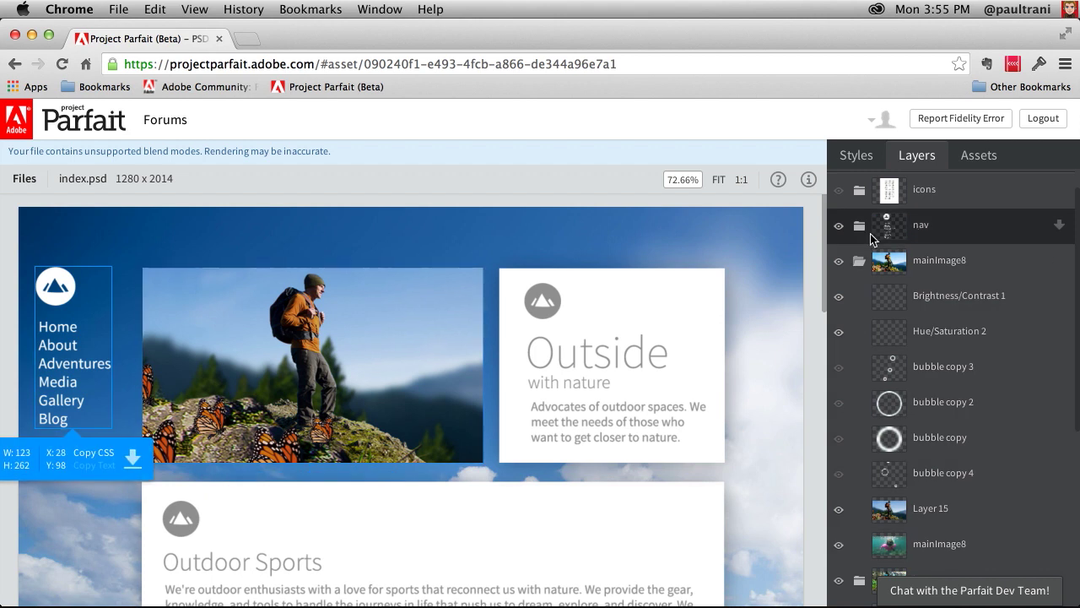
pyautogui.click(968, 163)
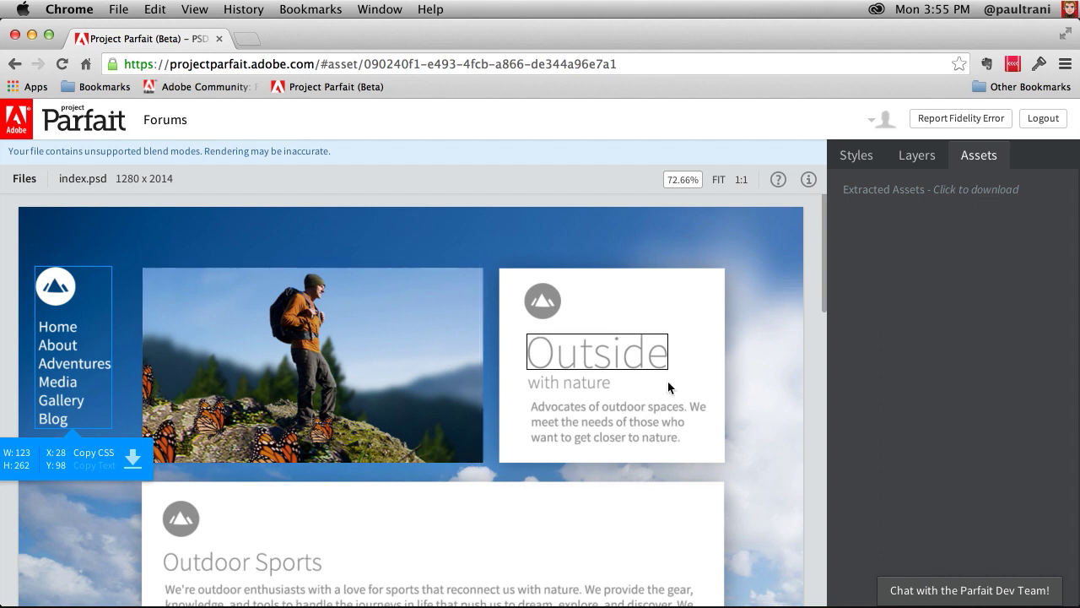
# Step: Save the hiker photo as a quality-80 JPG asset named MainImage.jpg
pyautogui.press('Escape')
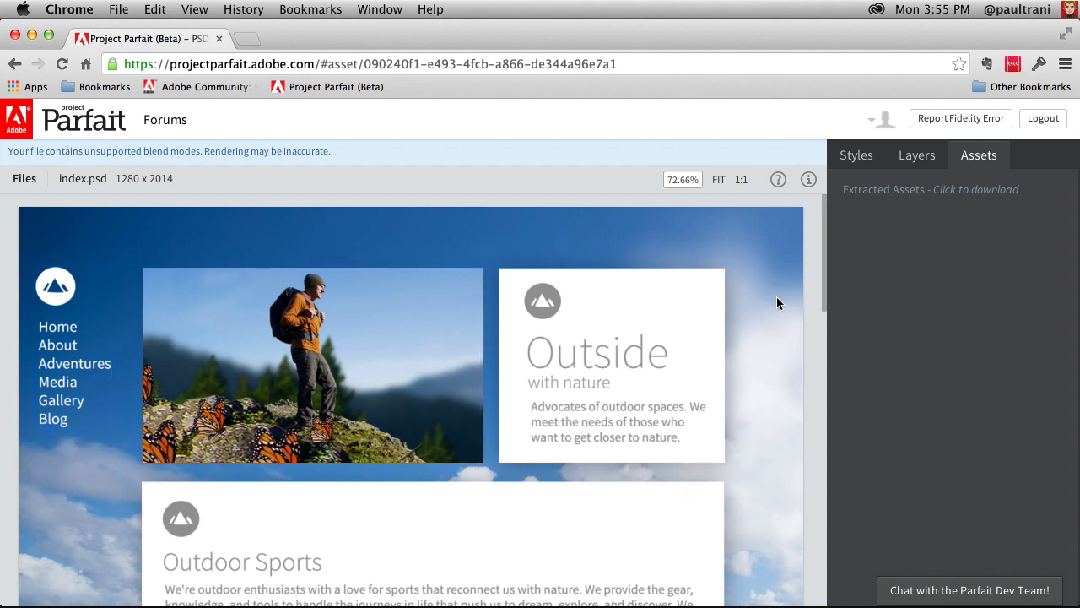
pyautogui.click(317, 301)
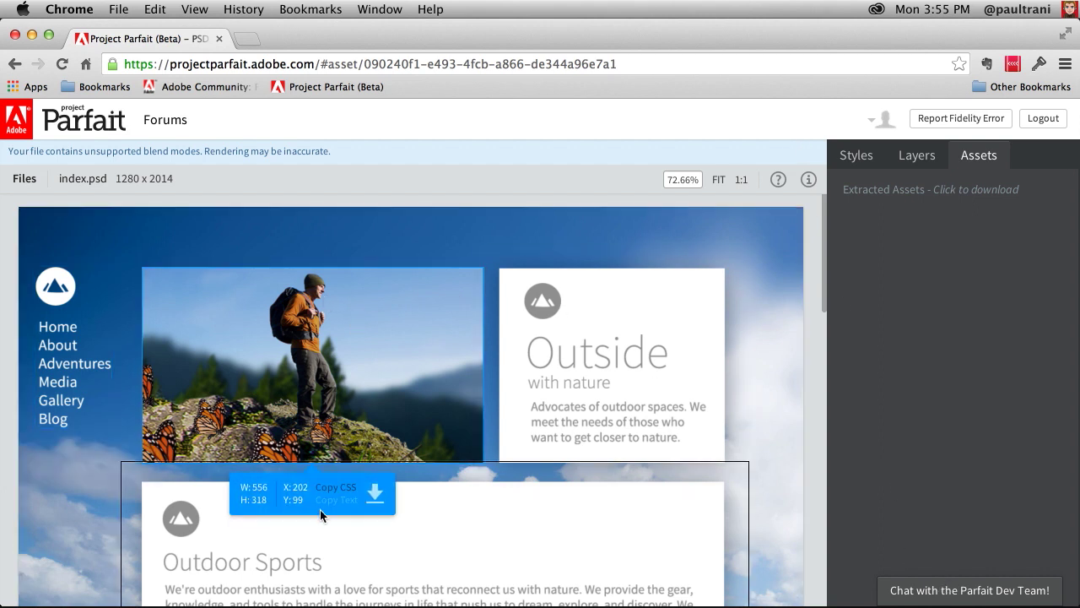
pyautogui.click(375, 499)
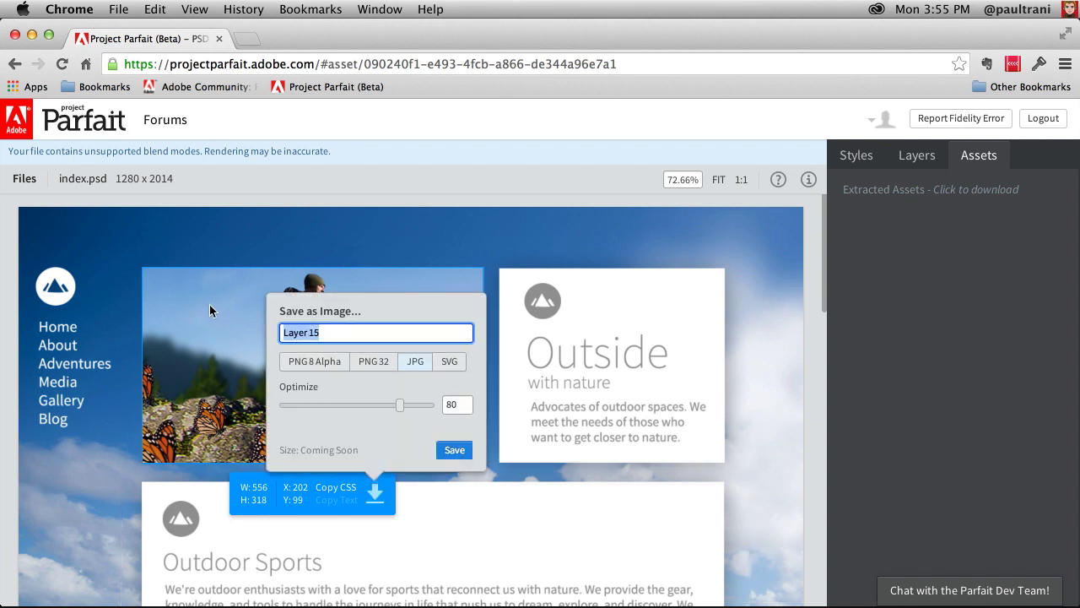
pyautogui.write('MainImage')
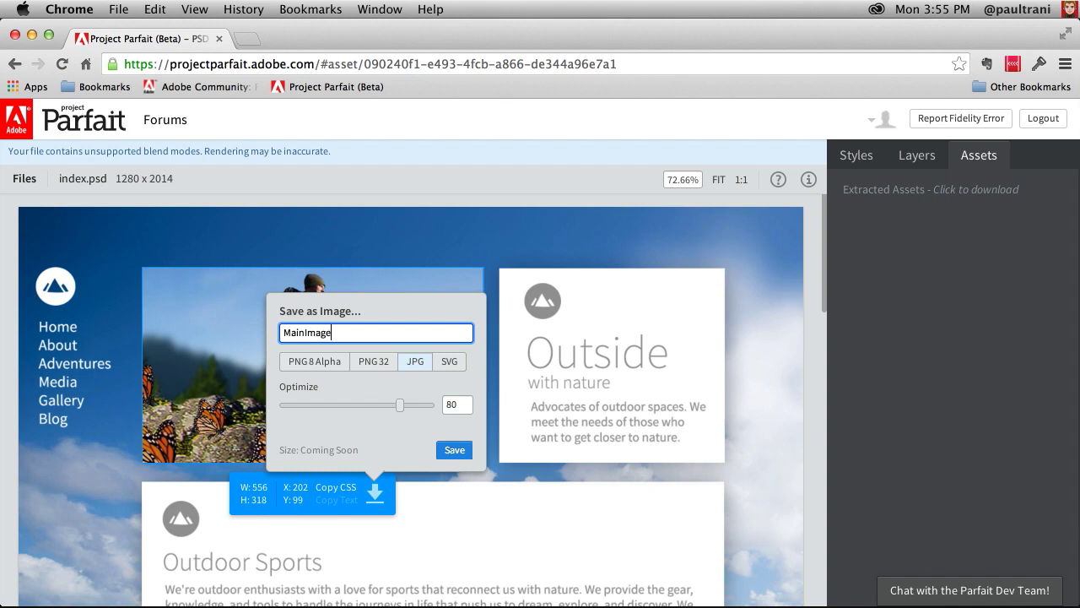
pyautogui.click(453, 449)
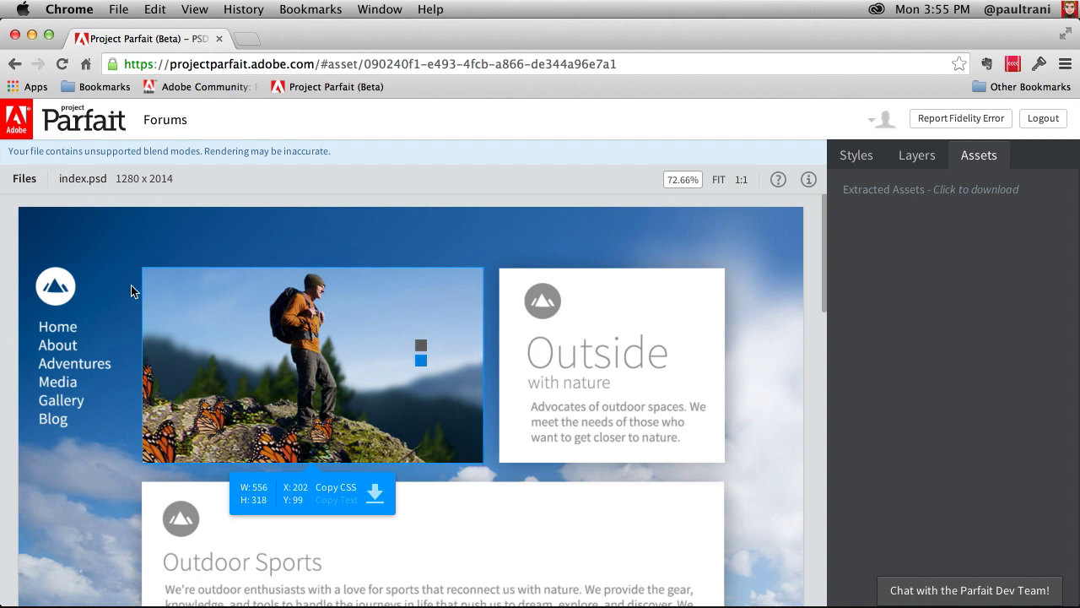
pyautogui.scroll(-10, 131, 291)
# Step: Save the camp photo as the JPG asset row3
pyautogui.scroll(4, 349, 366)
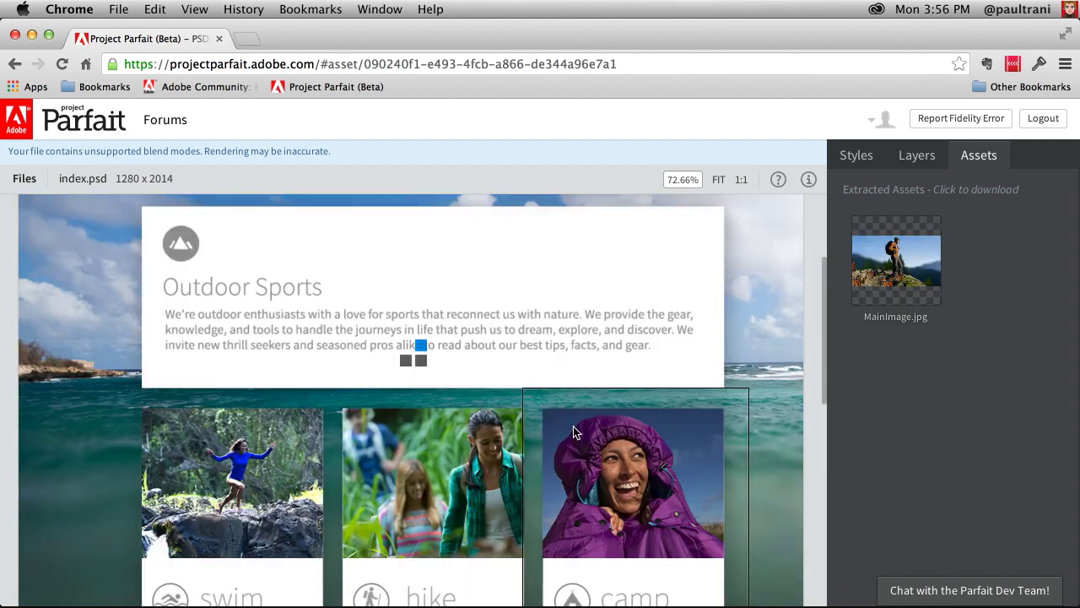
pyautogui.click(573, 427)
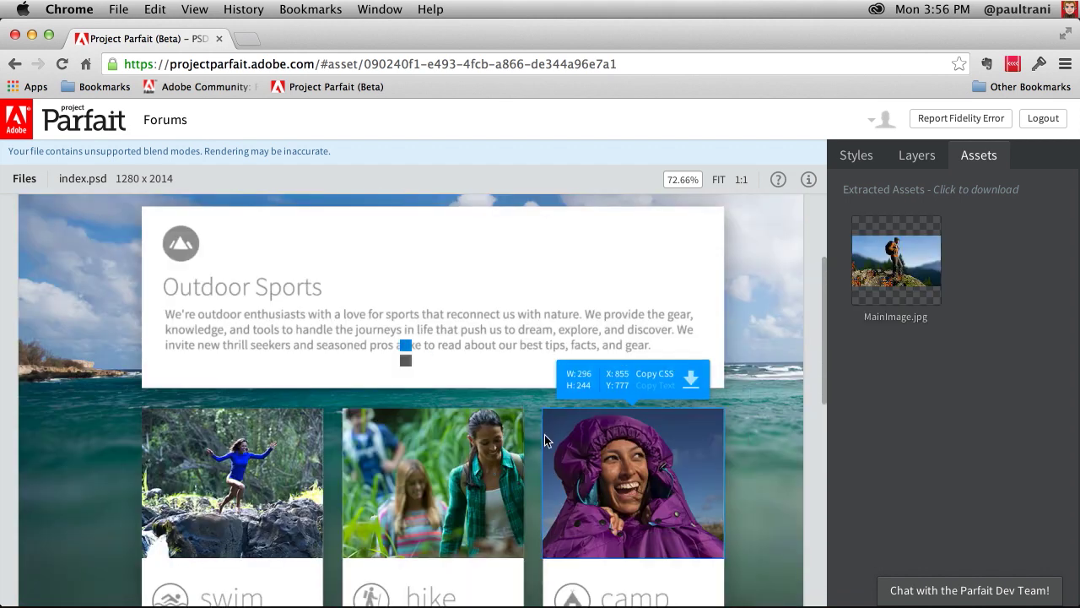
pyautogui.click(697, 379)
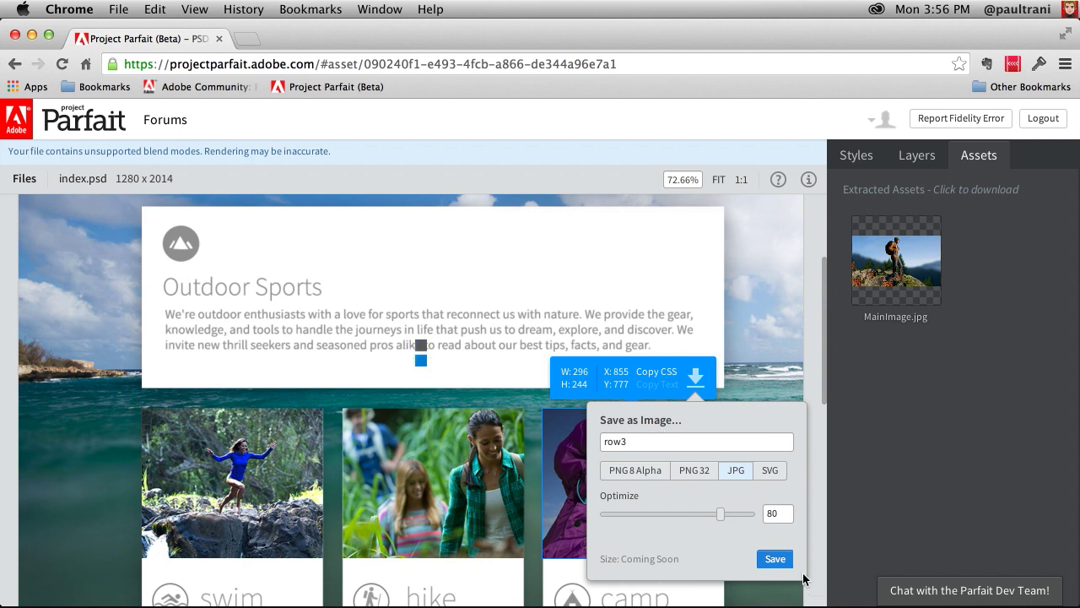
pyautogui.click(775, 558)
# Step: Save the swim photo as the JPG asset row1
pyautogui.click(415, 484)
pyautogui.click(283, 439)
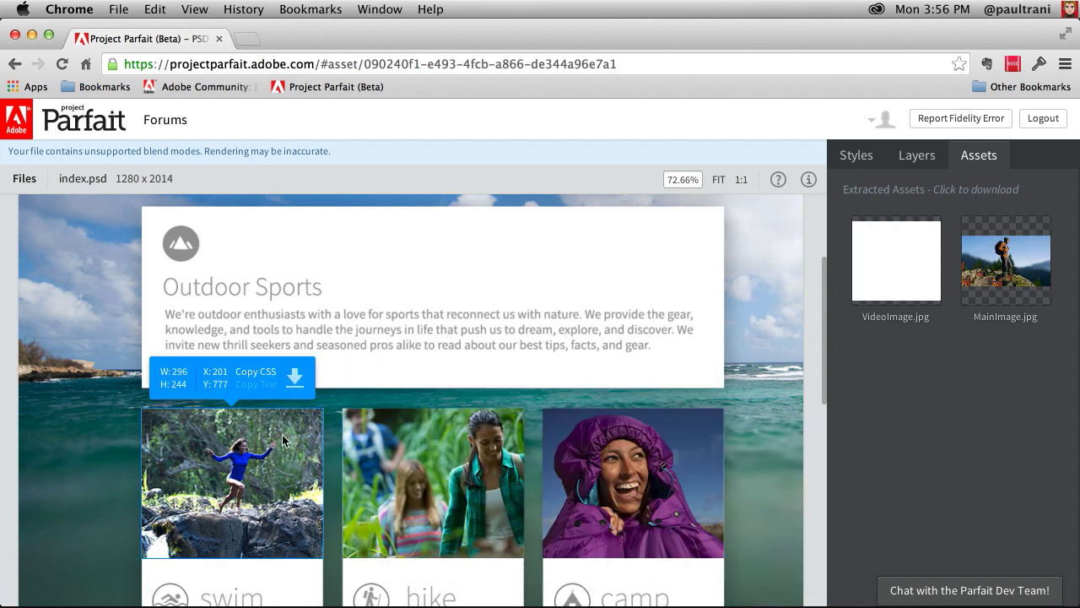
pyautogui.click(294, 377)
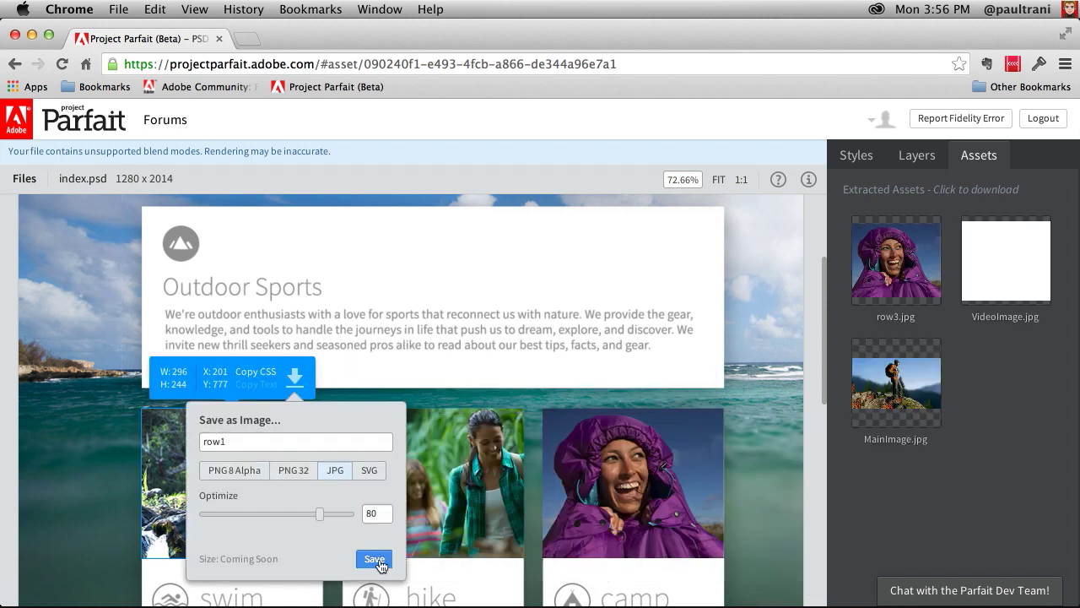
pyautogui.click(377, 562)
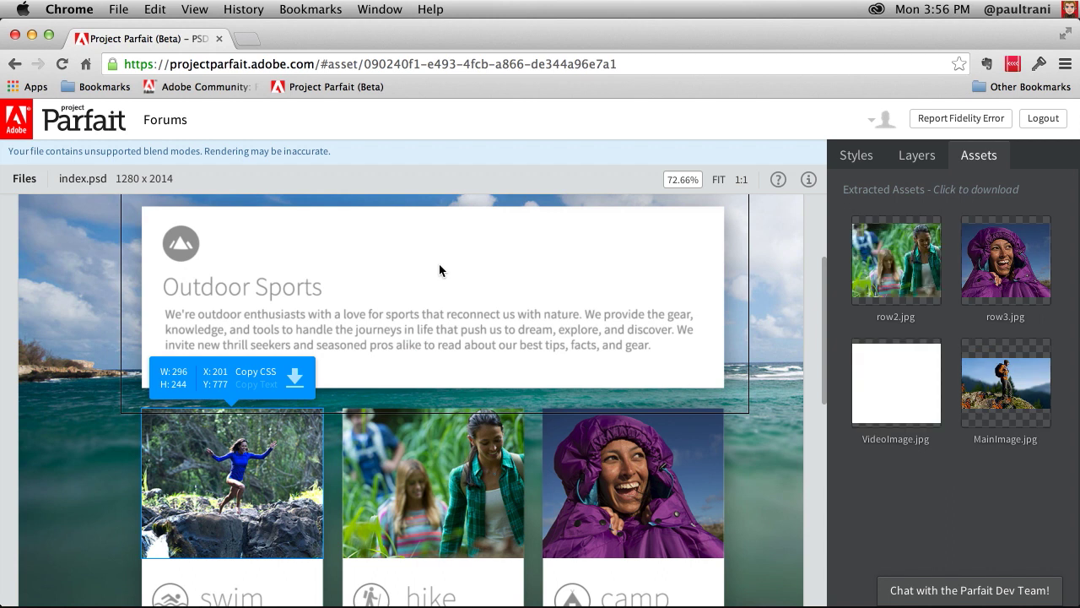
# Step: Extract the beach scene image and name the asset VideoImage
pyautogui.scroll(3, 448, 296)
pyautogui.click(488, 509)
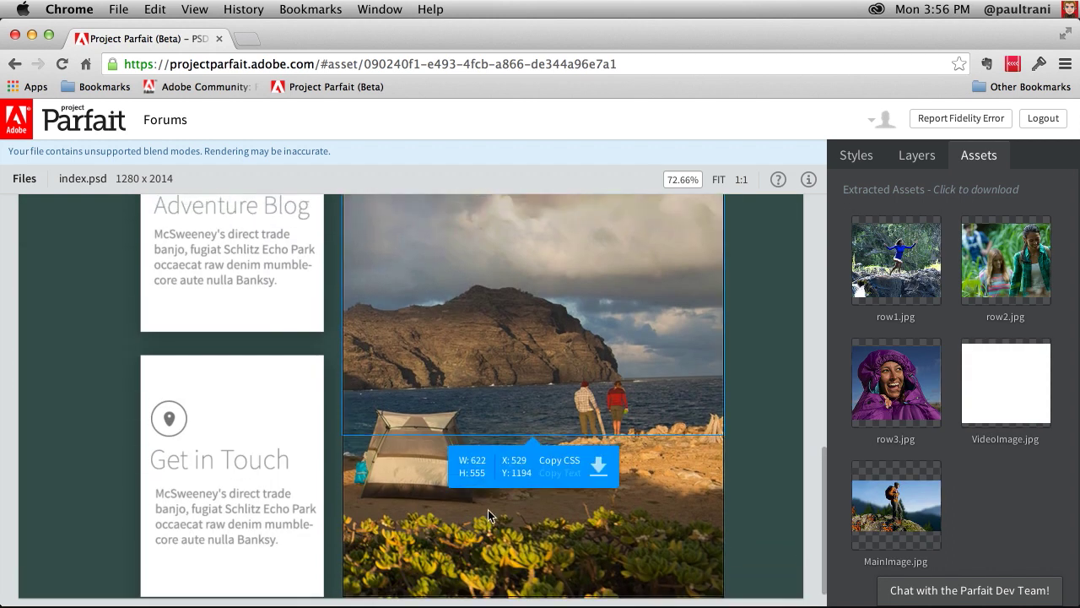
pyautogui.rightClick(482, 403)
pyautogui.press('Escape')
pyautogui.scroll(5, 465, 476)
pyautogui.scroll(2, 465, 481)
pyautogui.click(599, 456)
pyautogui.doubleClick(590, 296)
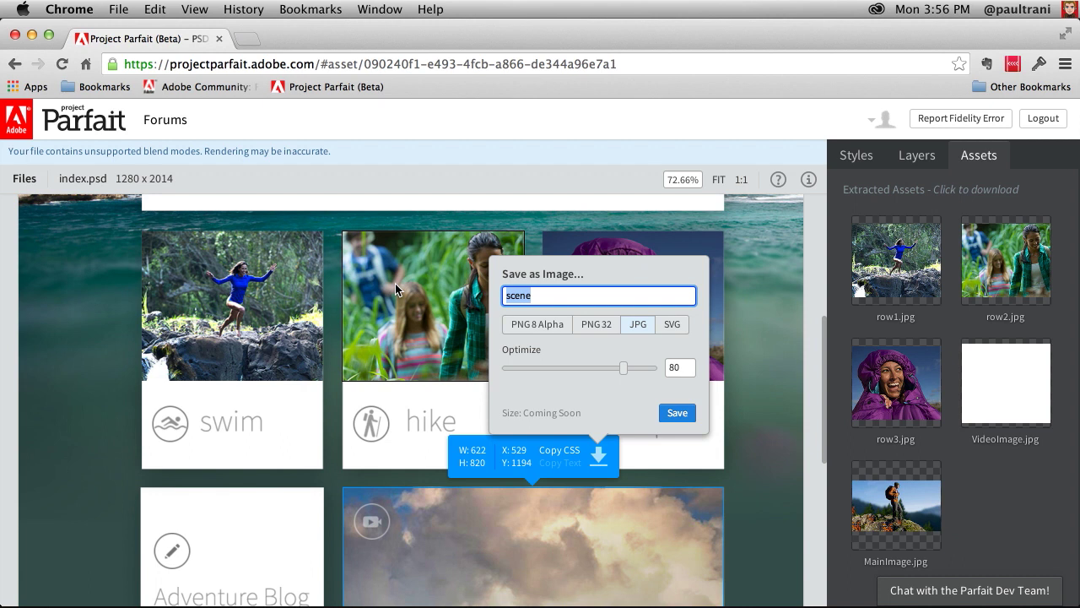
pyautogui.write('VideoImage')
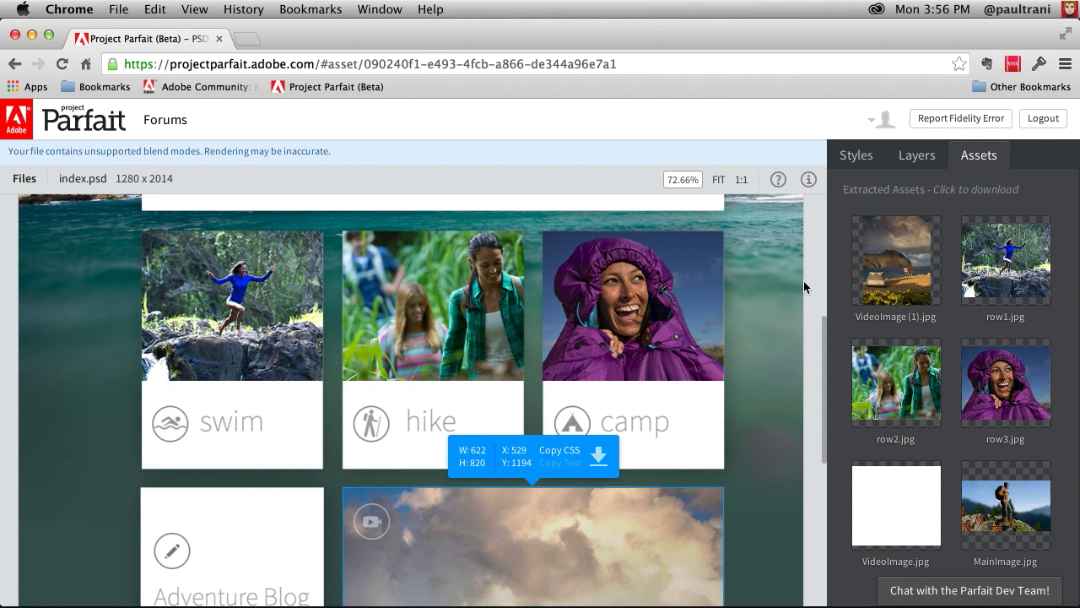
# Step: Download VideoImage (1).jpg, row1.jpg and VideoImage.jpg from the Assets panel
pyautogui.click(781, 287)
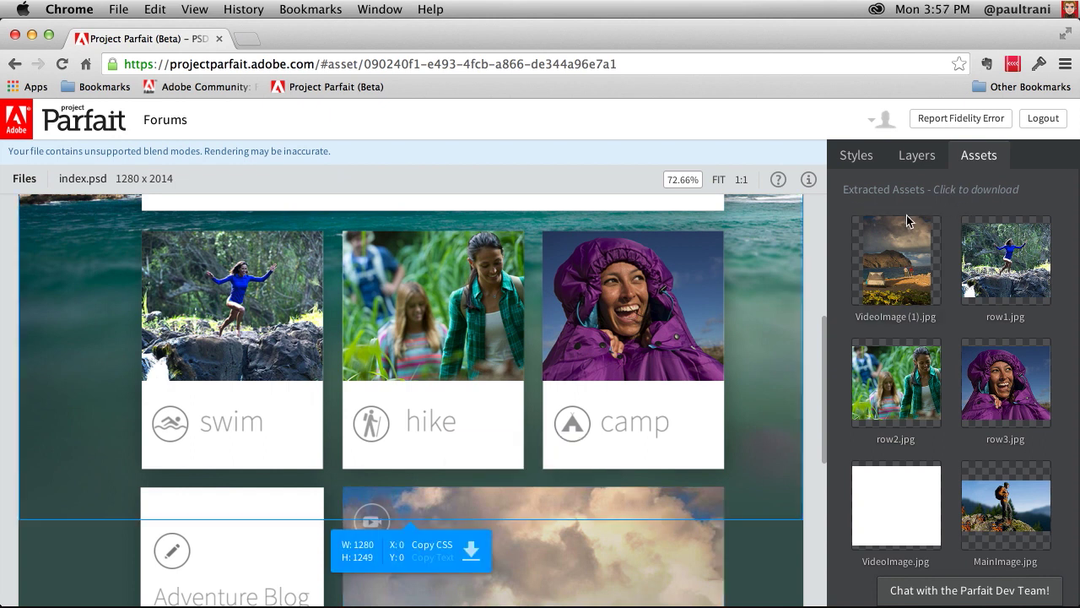
pyautogui.click(888, 239)
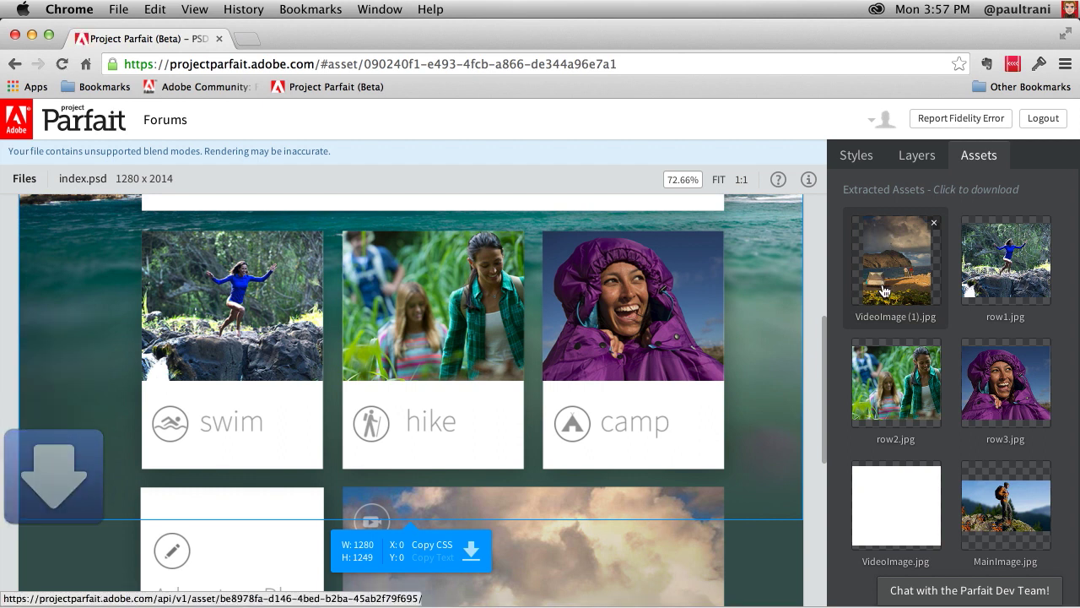
pyautogui.click(1010, 264)
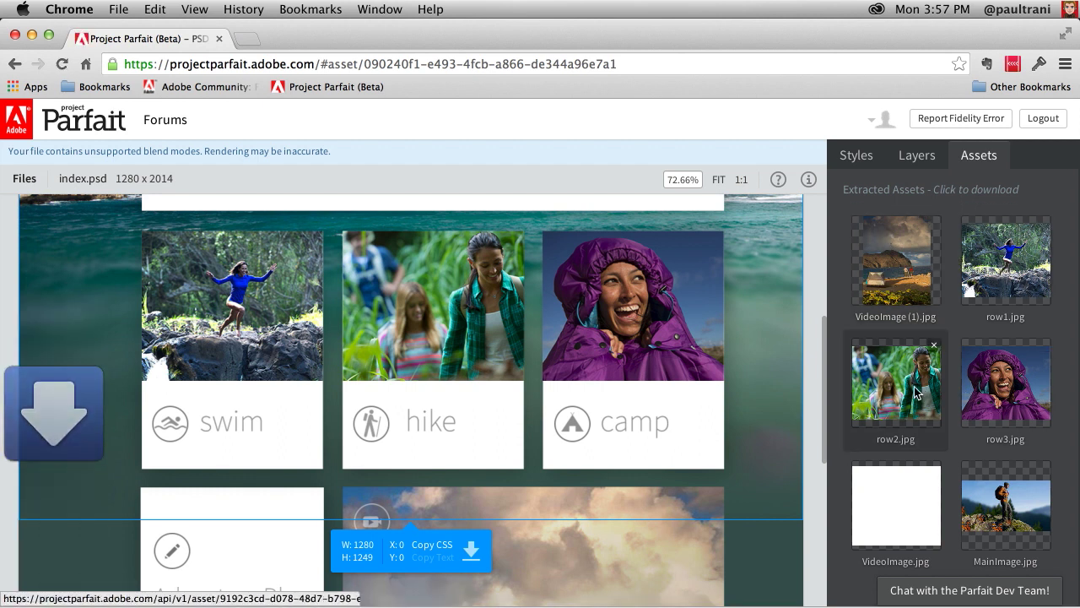
pyautogui.click(927, 513)
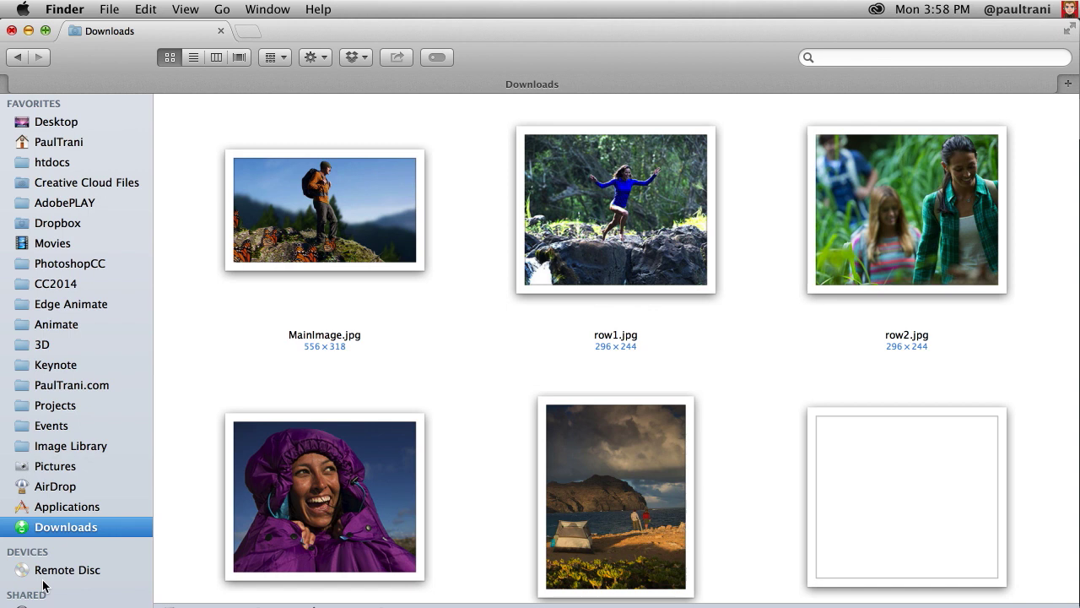
# Step: Minimize, restore and close the Downloads window, then start the Parfait Dev Team chat
pyautogui.press('super+m')
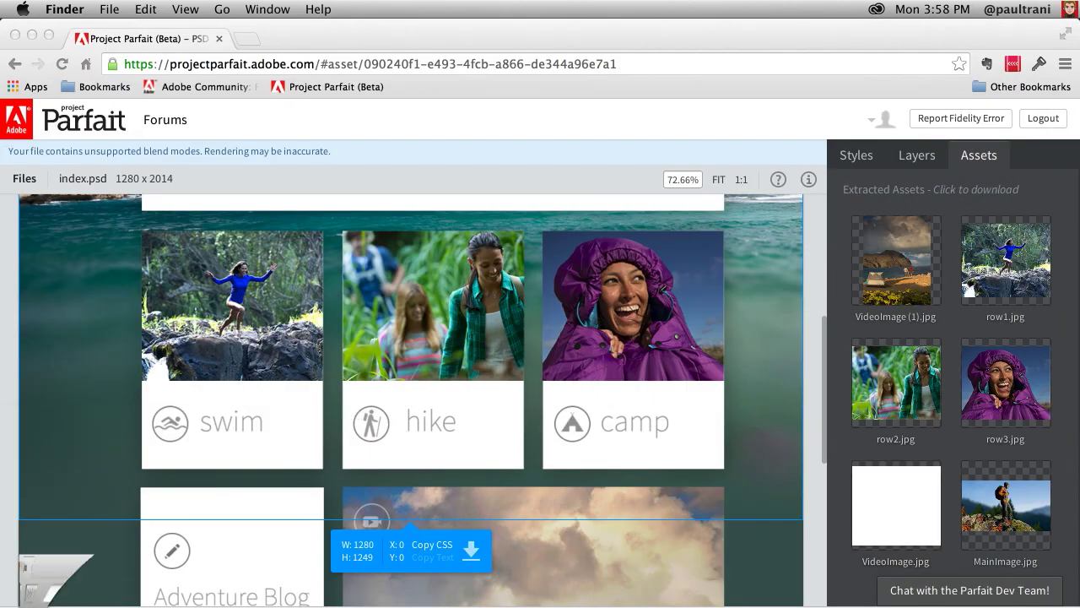
pyautogui.click(46, 582)
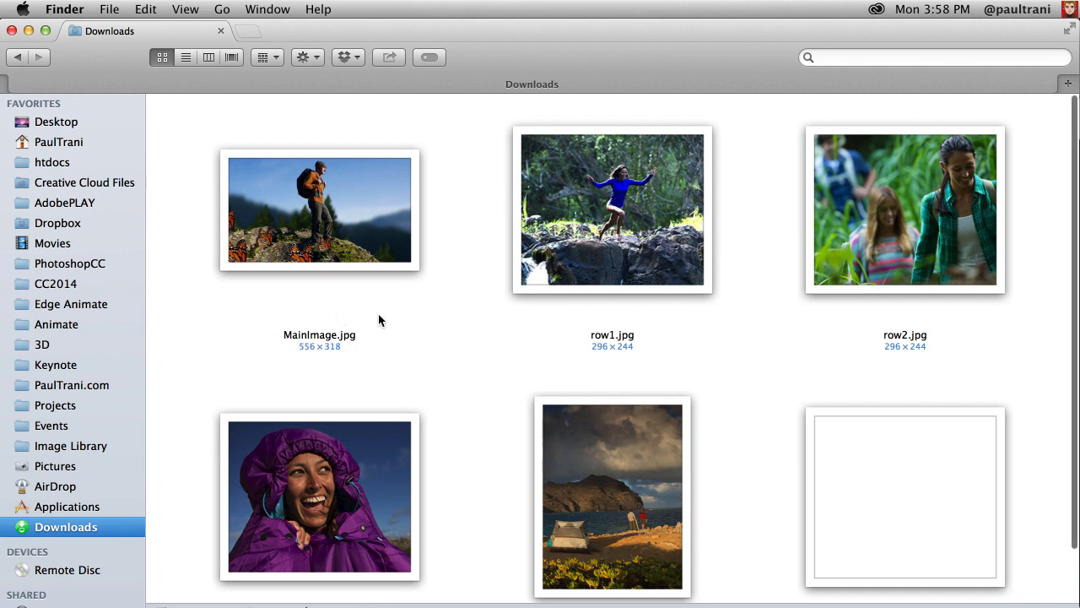
pyautogui.click(29, 31)
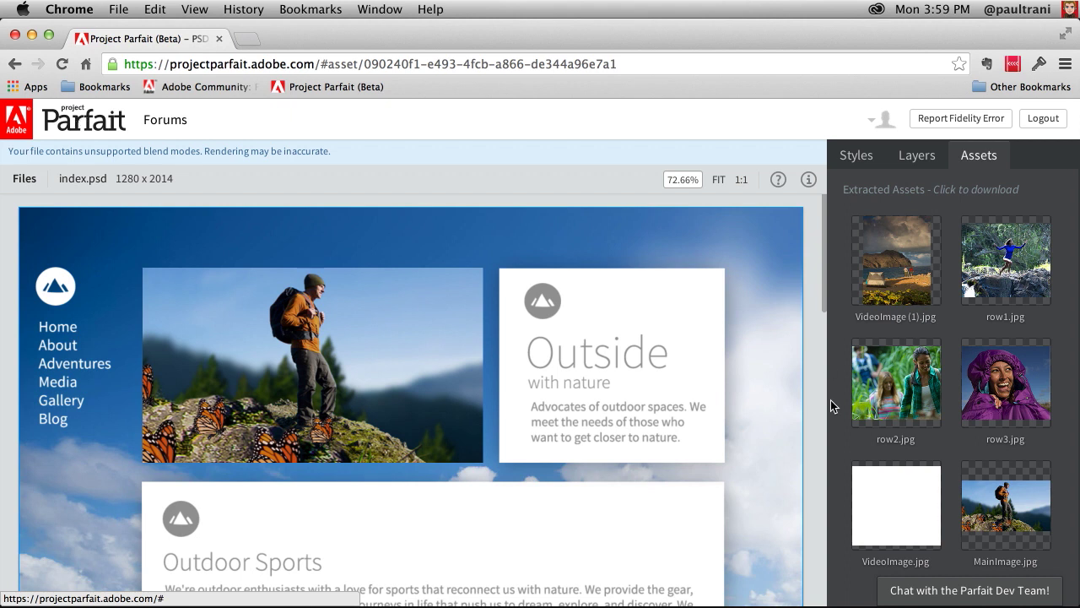
pyautogui.click(964, 589)
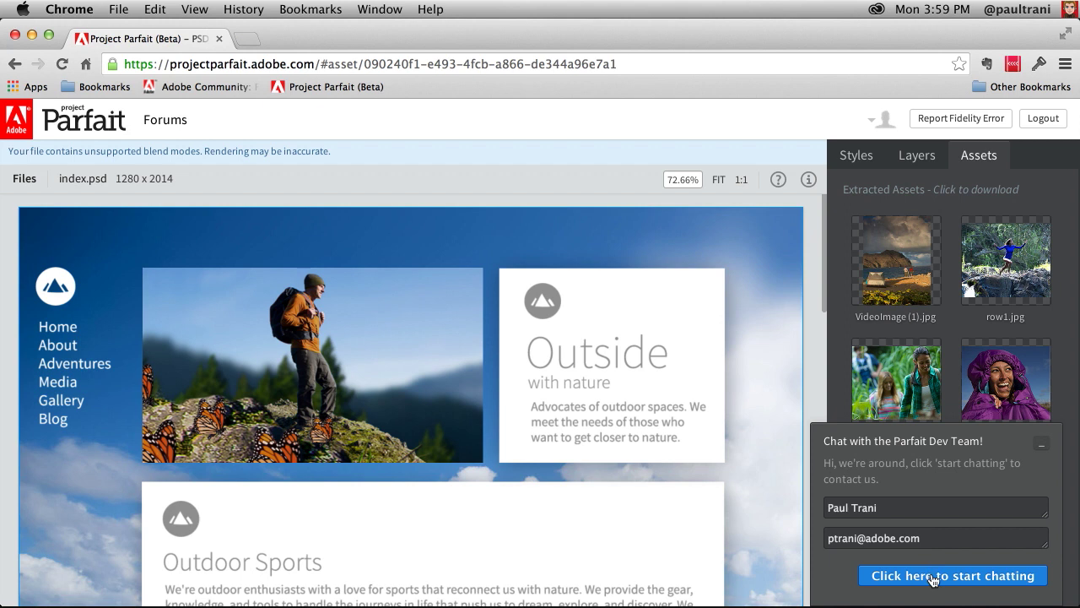